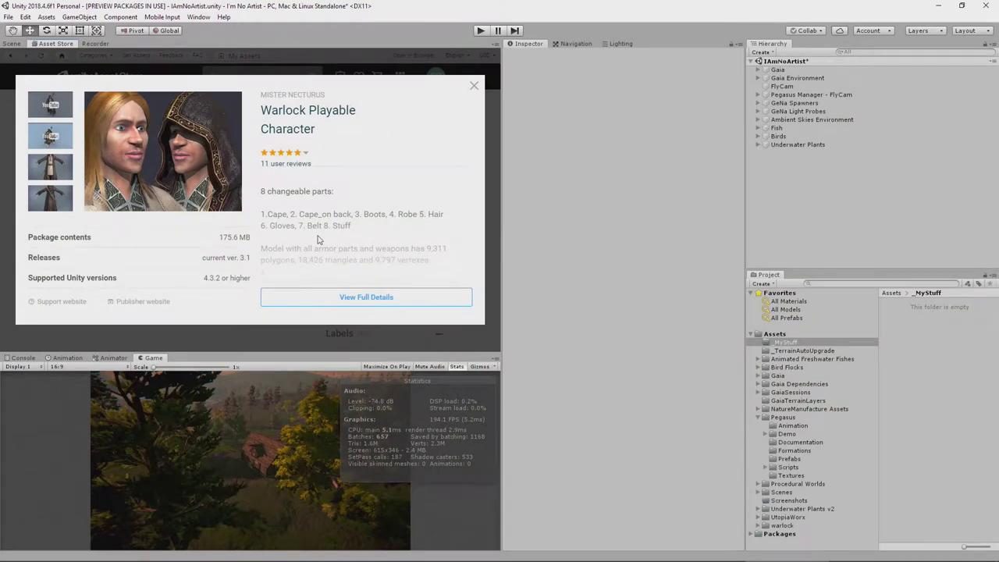
Step: Place the Warlock_Prefab from the warlock asset folder on the grass in front of the warlock's house
click(399, 296)
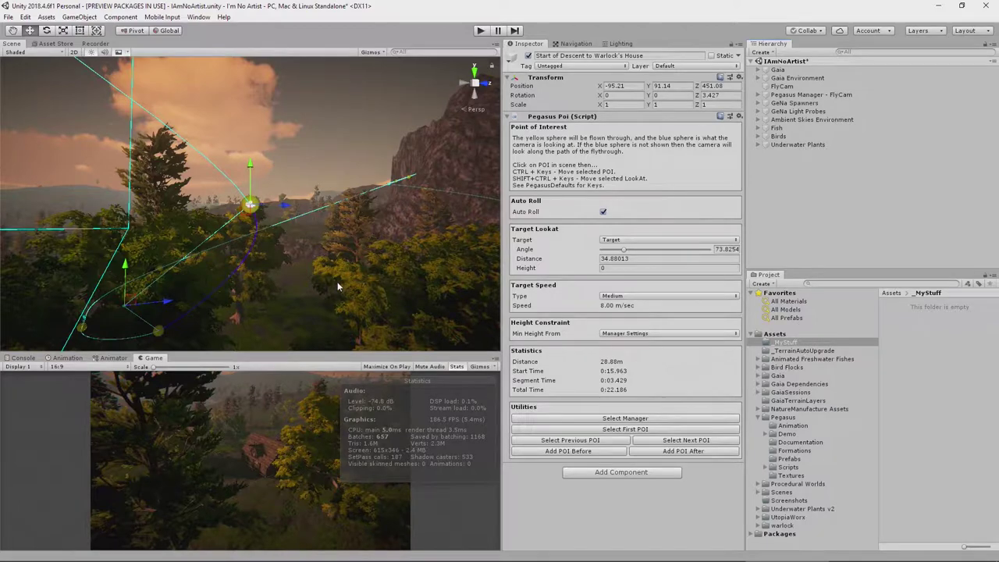
right_drag(285, 307, 899, 364)
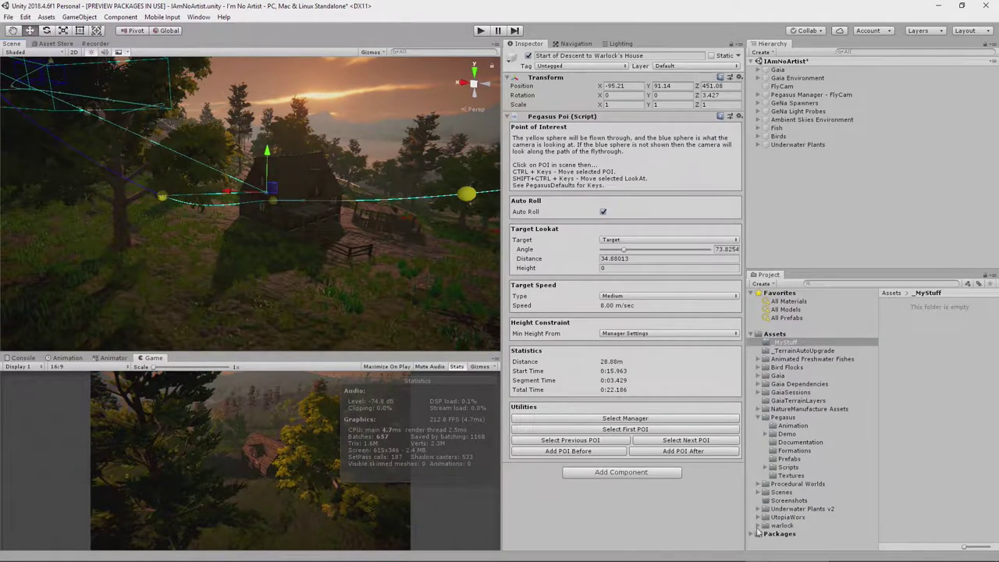
click(759, 420)
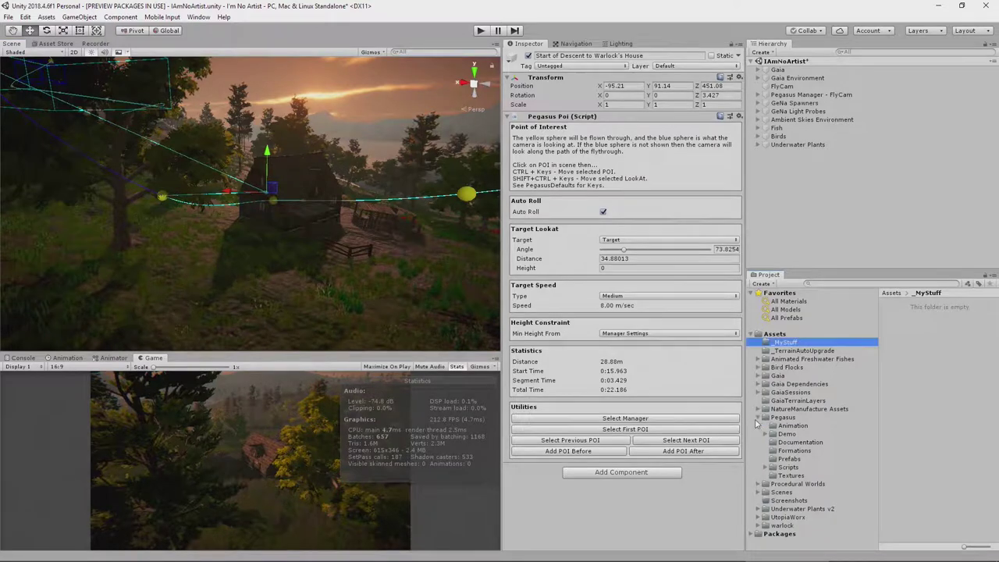
click(758, 420)
click(757, 468)
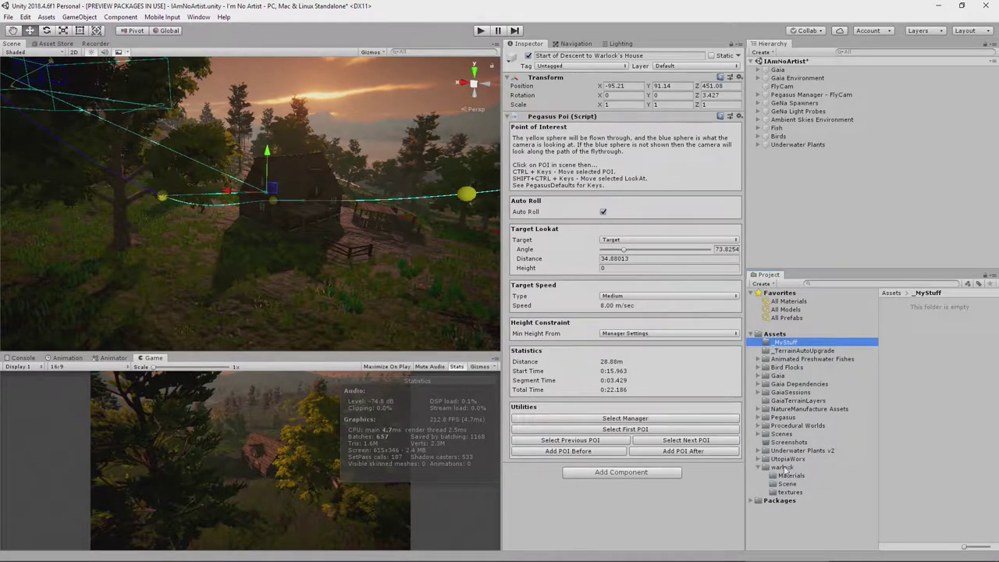
click(784, 467)
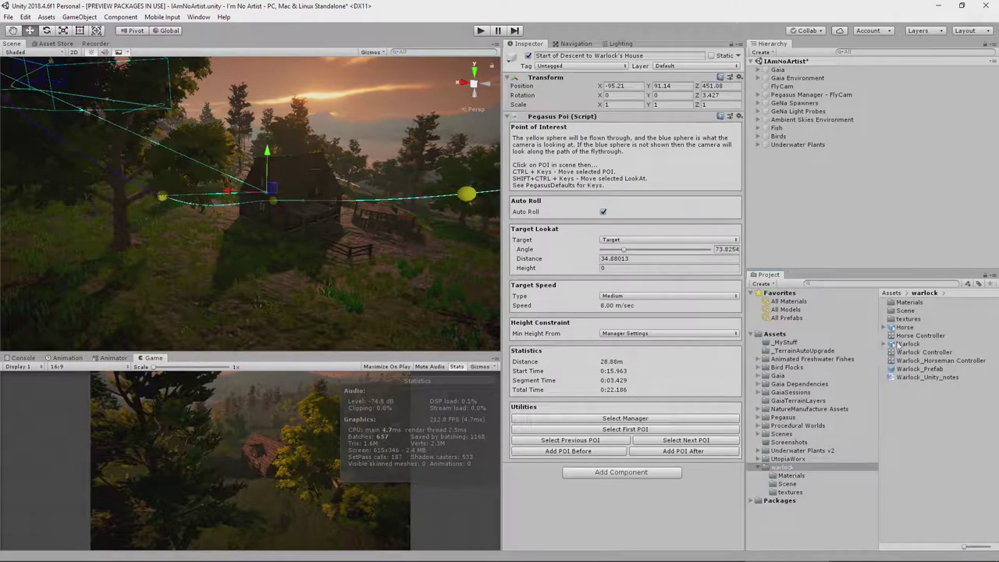
click(915, 369)
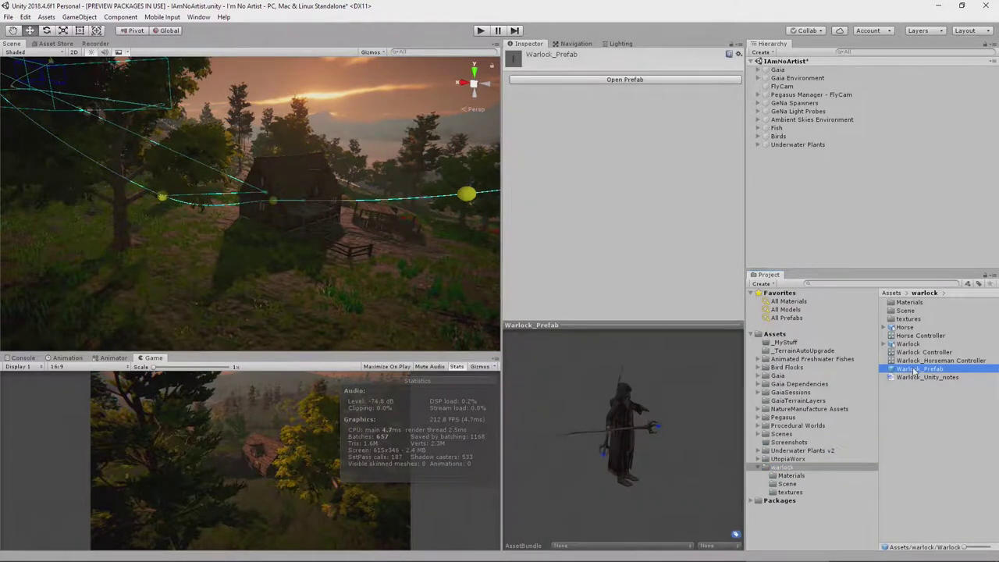
drag(915, 371, 230, 266)
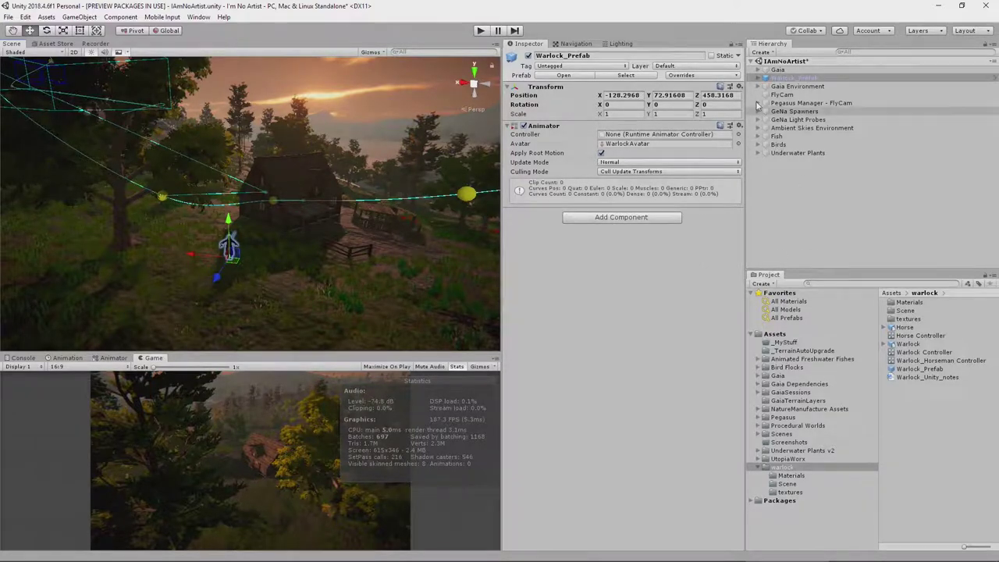
Step: Rename the placed warlock object to "Warlock for Fly Through"
click(778, 79)
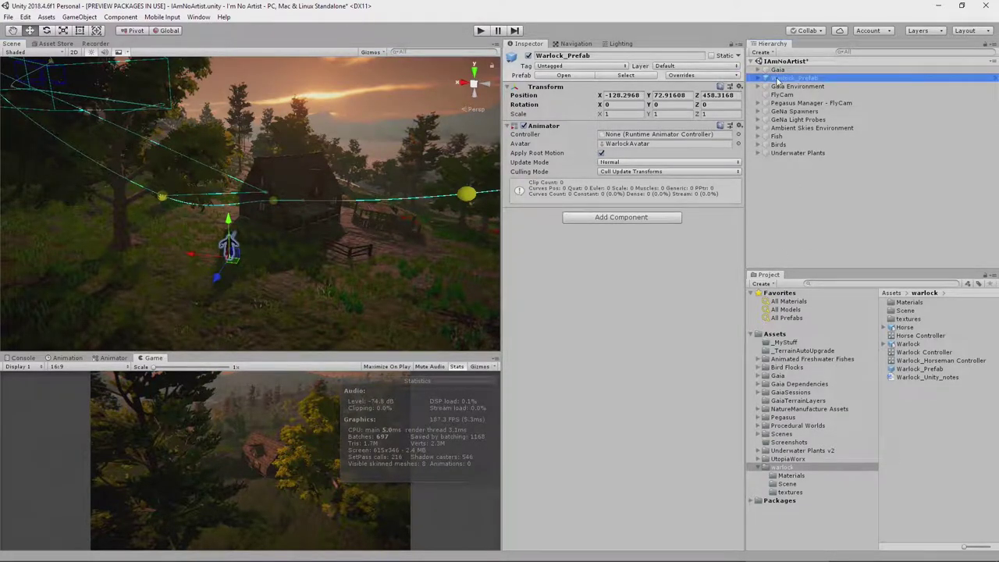
click(779, 80)
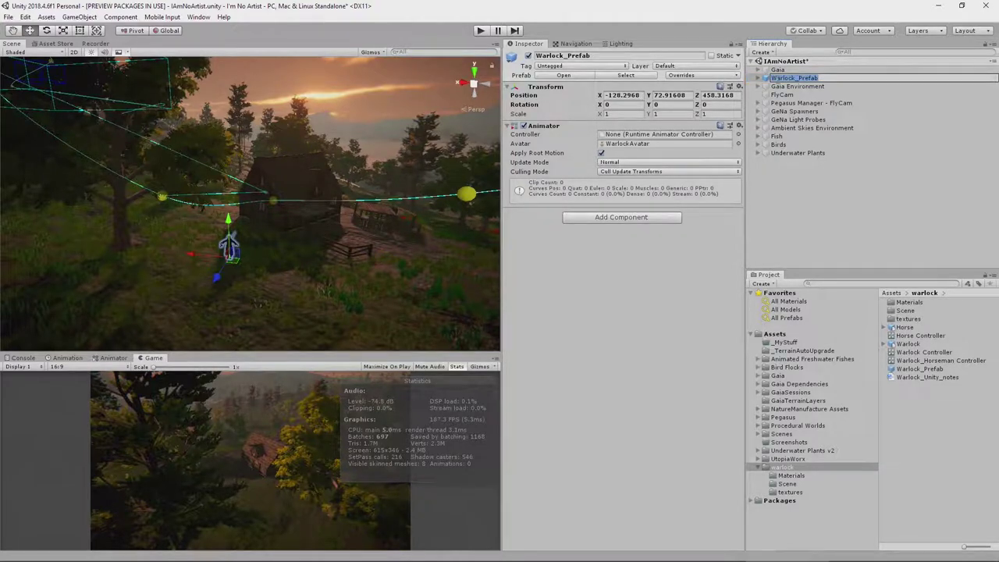
key(BackSpace)
key(BackSpace)
key(BackSpace)
key(BackSpace)
key(BackSpace)
key(BackSpace)
key(BackSpace)
text(for Fly Through)
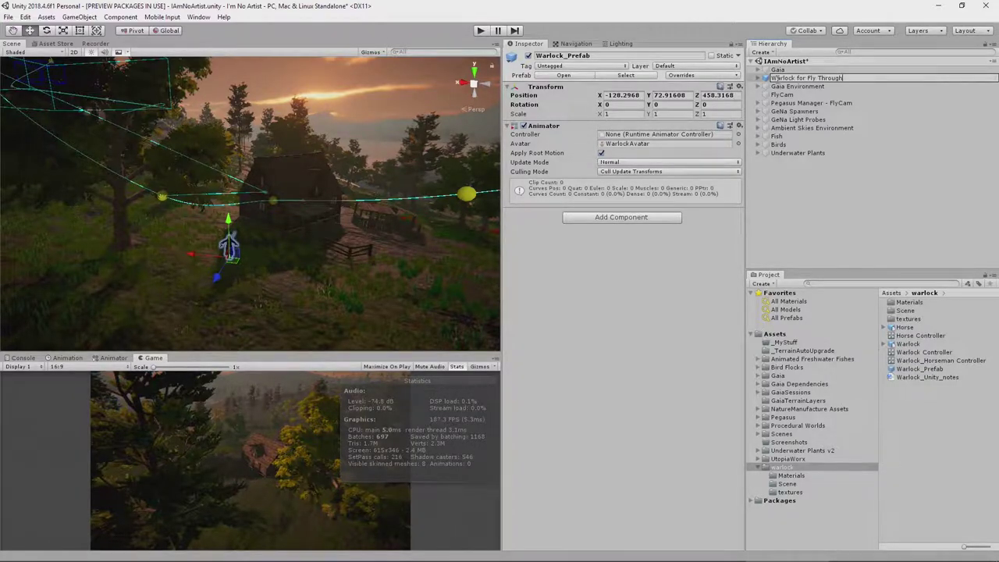
key(Return)
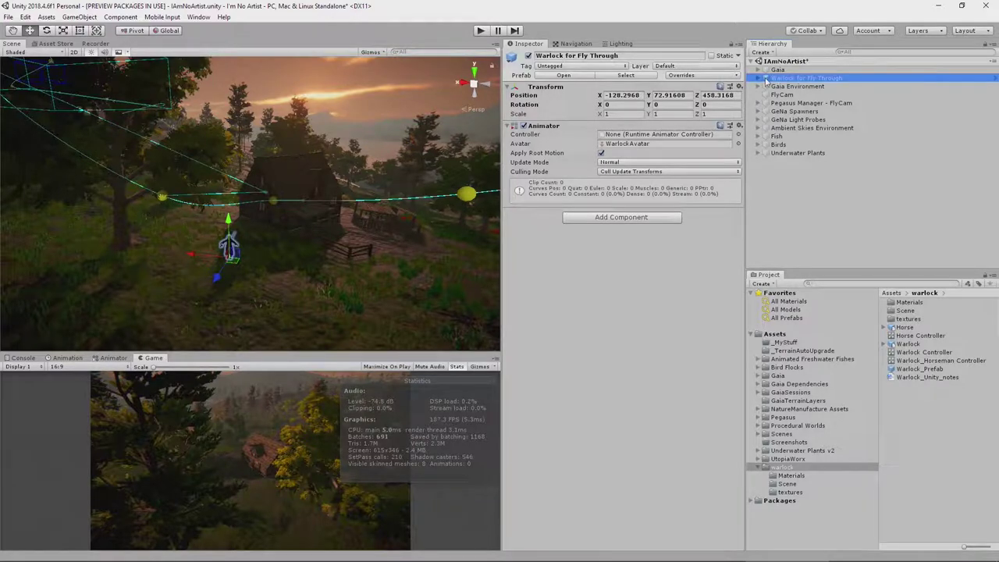
Step: Save the Warlock for Fly Through object as an original prefab in the _MyStuff folder and show that folder
drag(813, 278, 787, 350)
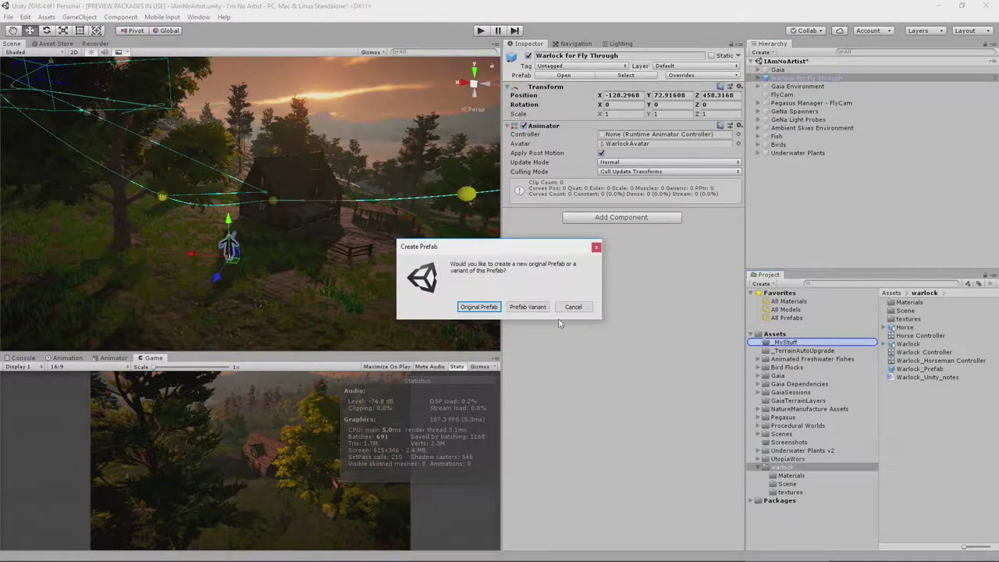
click(479, 307)
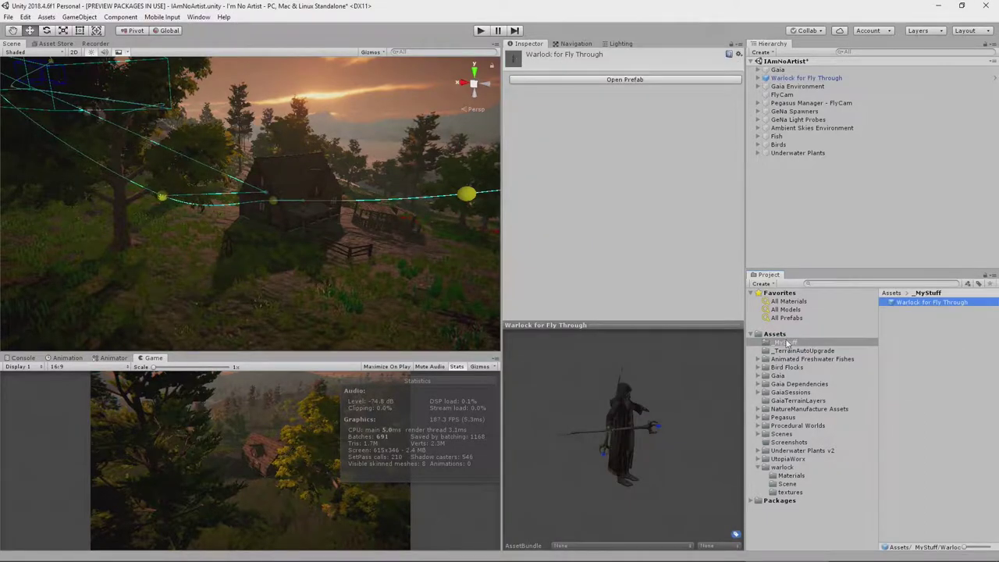
click(787, 343)
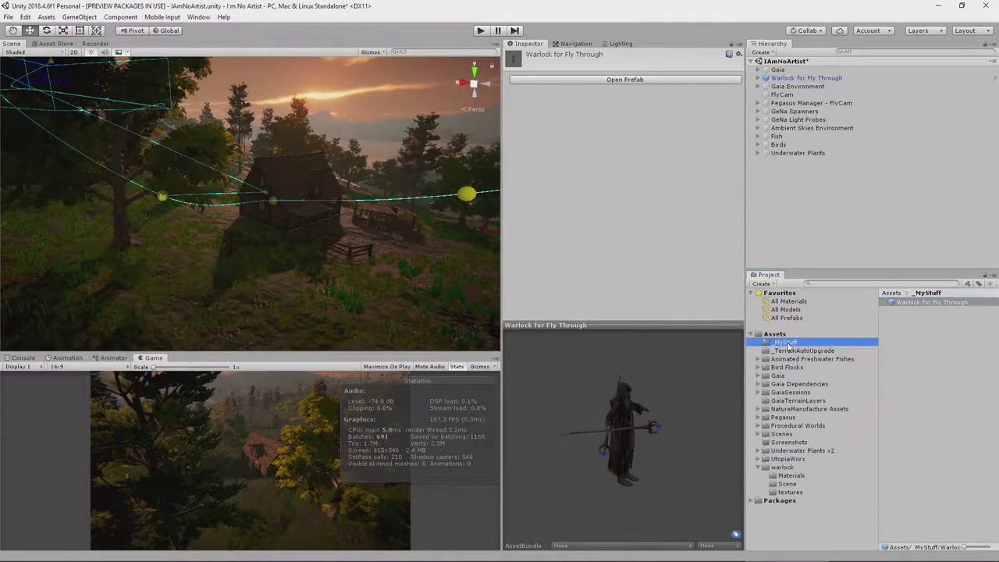
Step: In the Warlock for Fly Through prefab, rename the right-hand weapon stuff02 to "Staff in Right Hand", deactivate it, and return to the scene
double_click(918, 303)
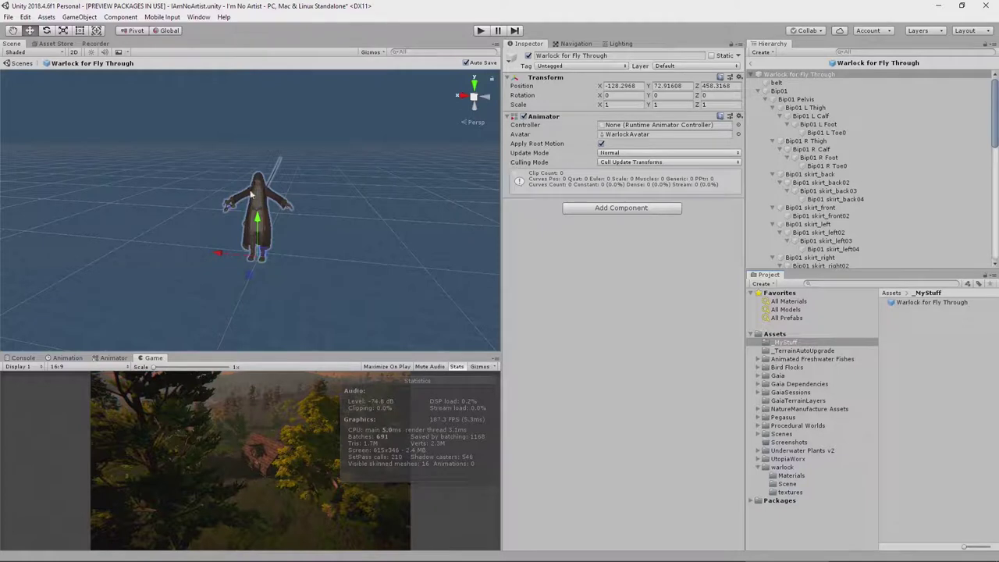
alt+drag(251, 195, 232, 228)
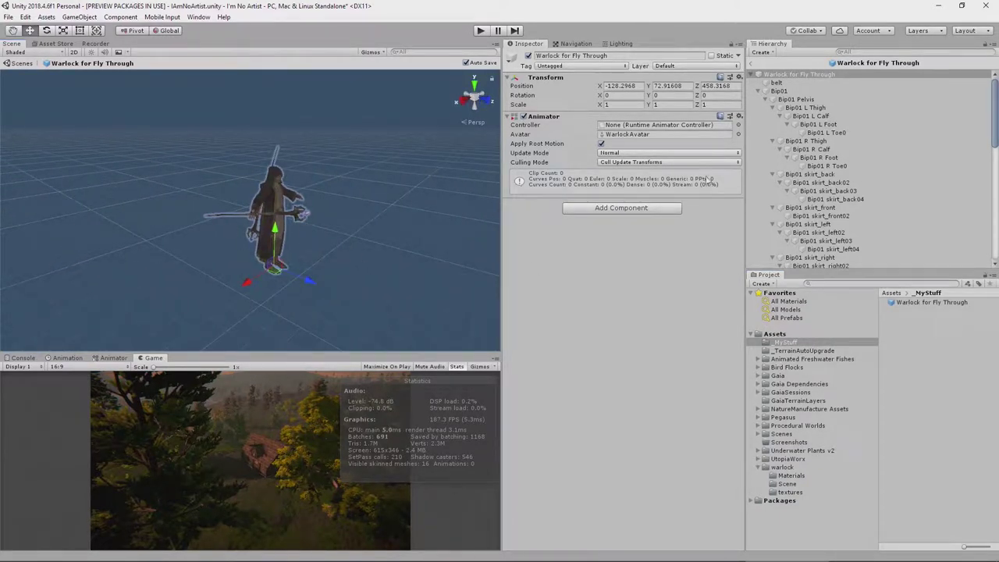
scroll(773, 125, down, 6)
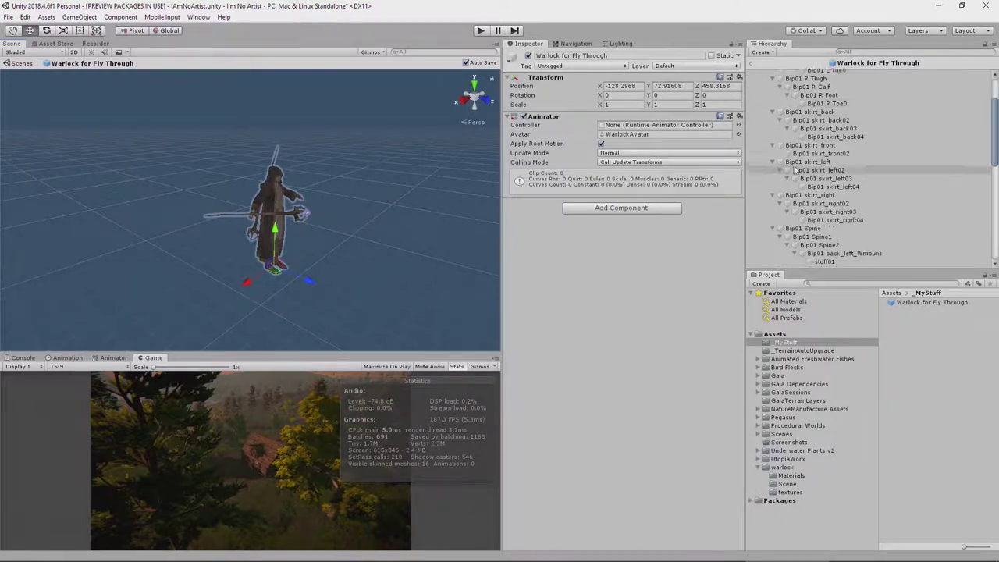
scroll(794, 162, down, 2)
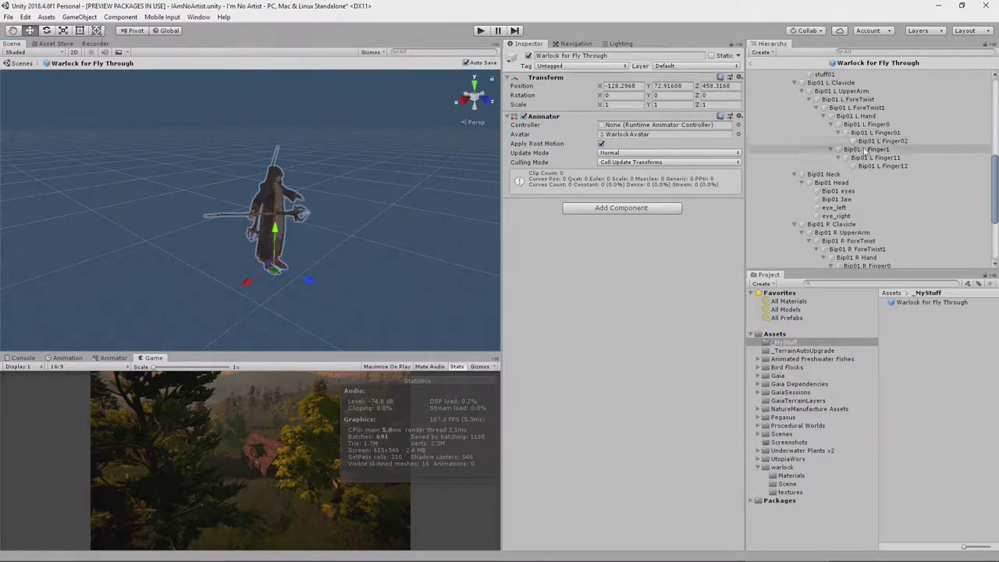
scroll(794, 195, down, 2)
scroll(826, 209, down, 3)
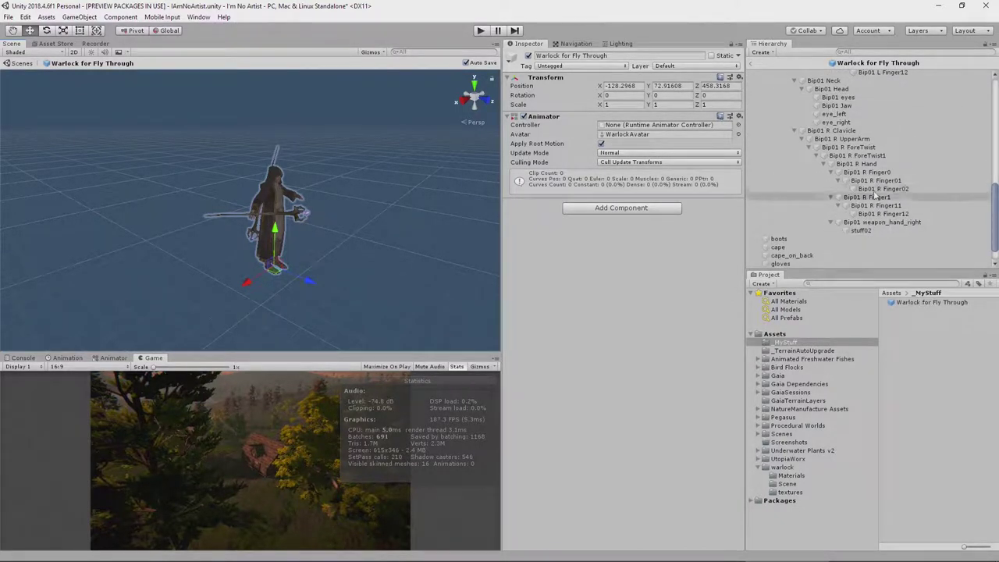
click(861, 230)
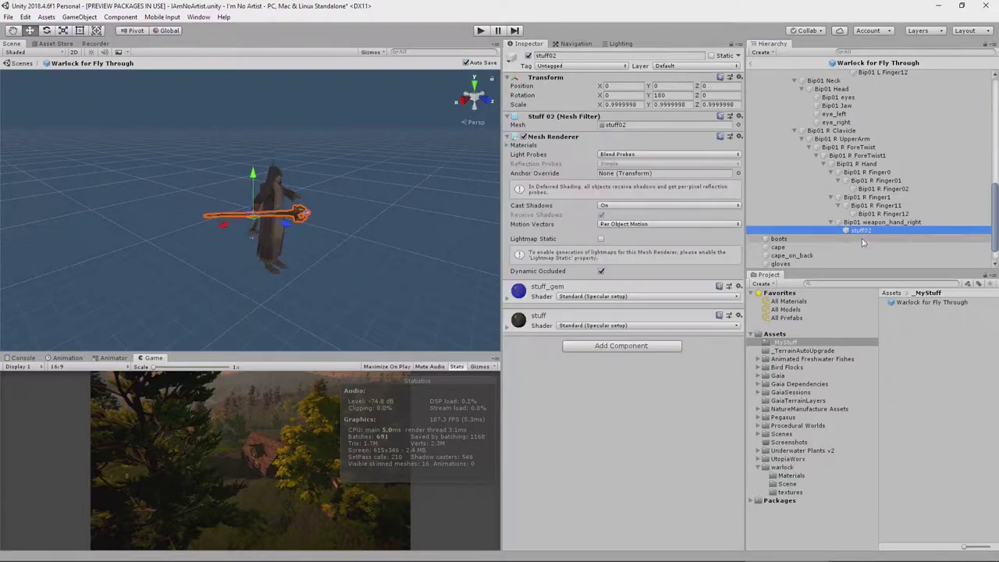
click(589, 56)
text(S)
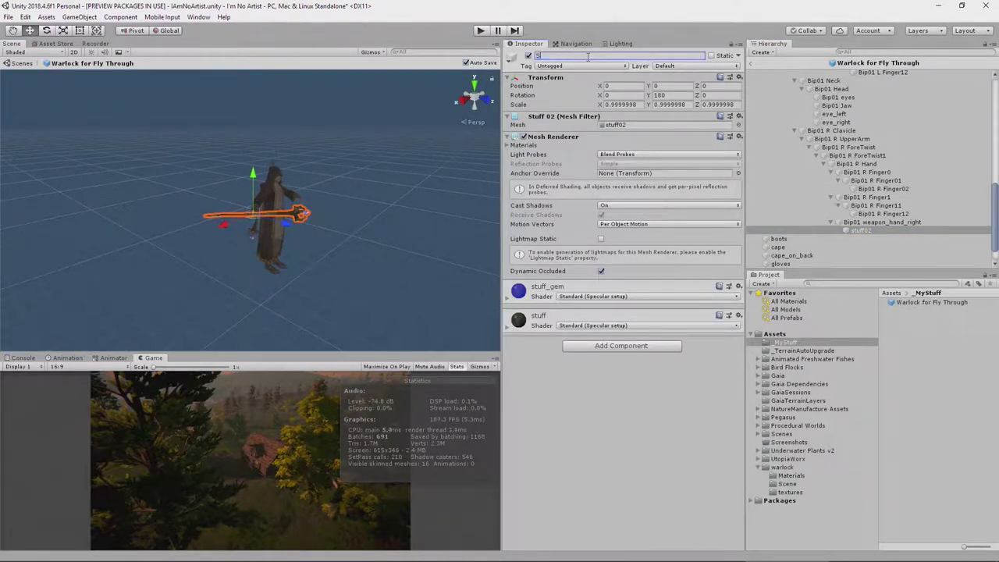
text(taff in Right Hand)
key(Return)
click(529, 57)
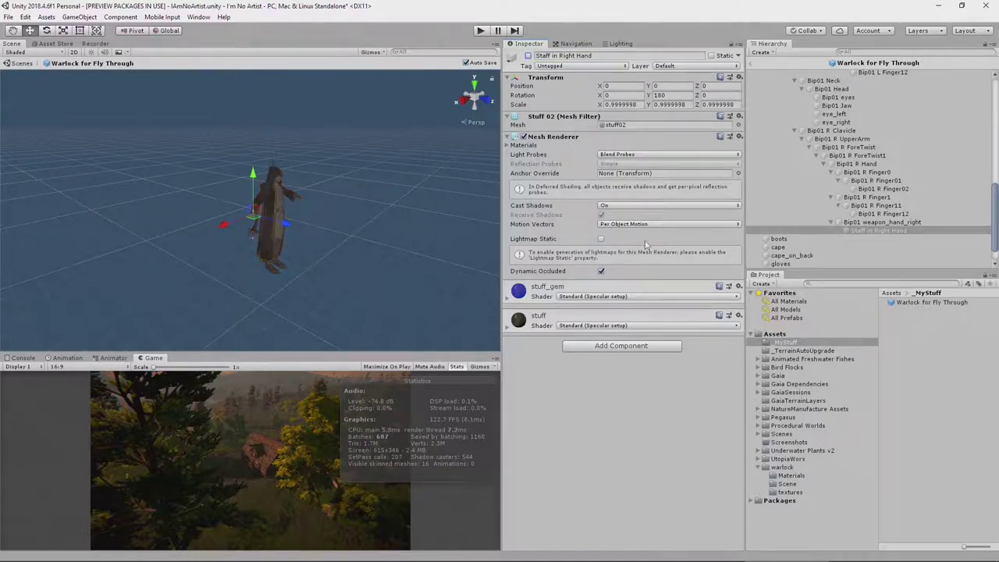
click(752, 66)
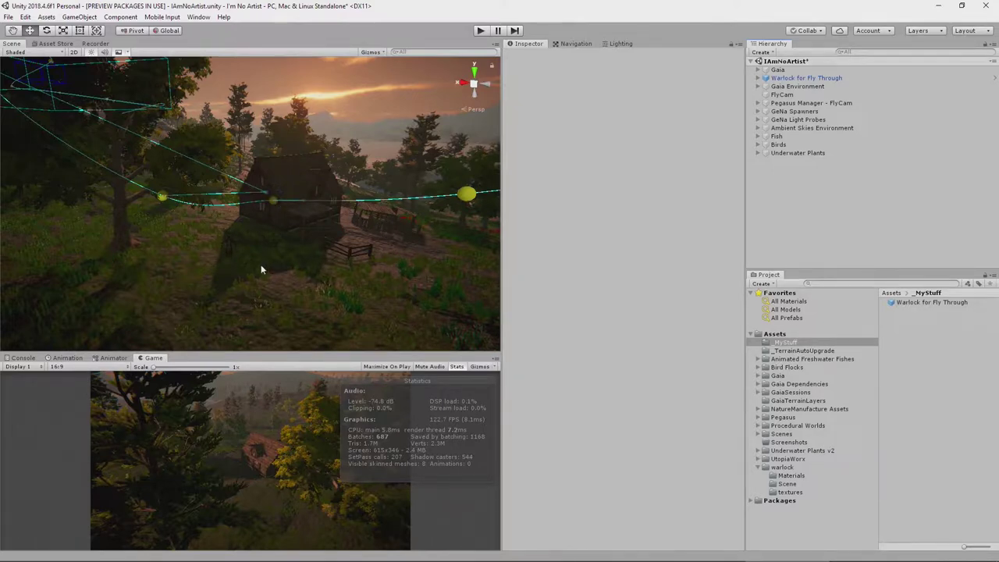
Step: Add a new Pegasus Manager to the scene for the warlock's path
mouse_move(262, 269)
right_down()
mouse_move(376, 271)
mouse_move(279, 271)
right_up()
key(a)
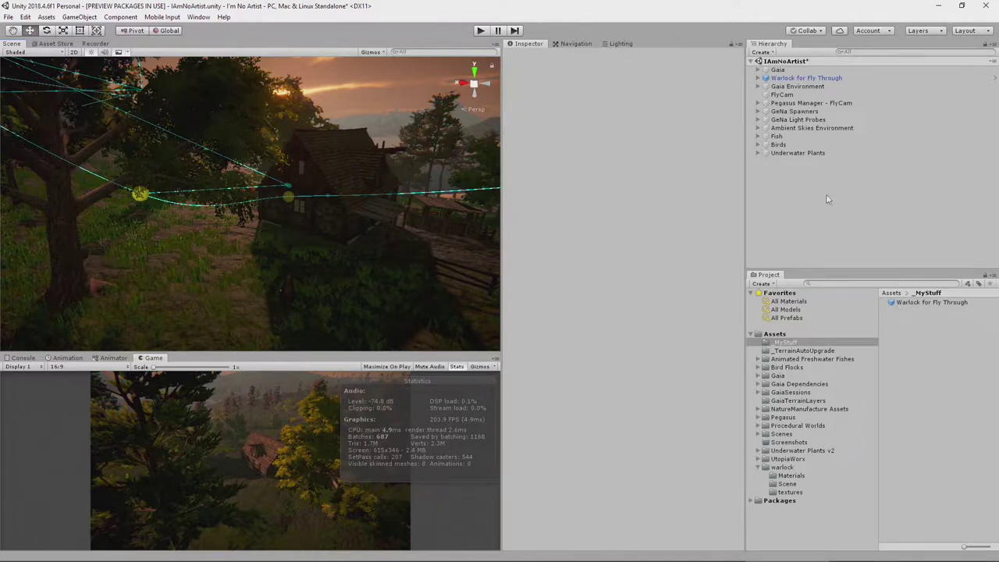
right_click(783, 186)
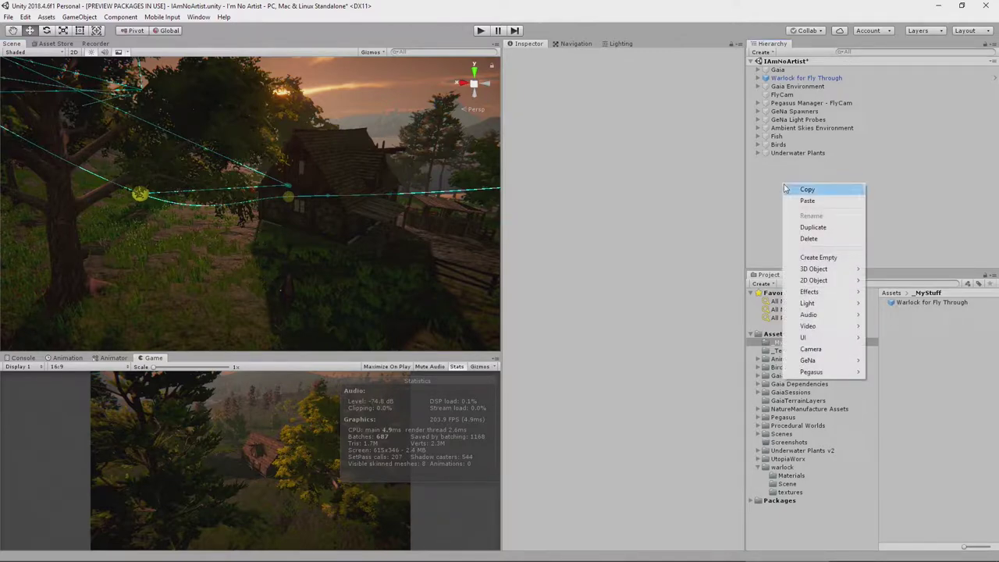
mouse_move(812, 373)
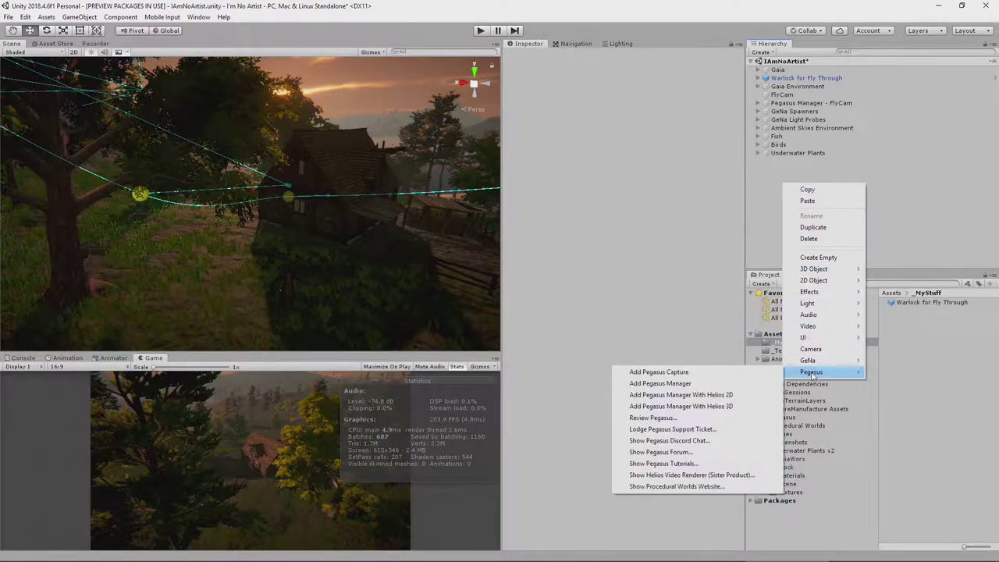
click(660, 383)
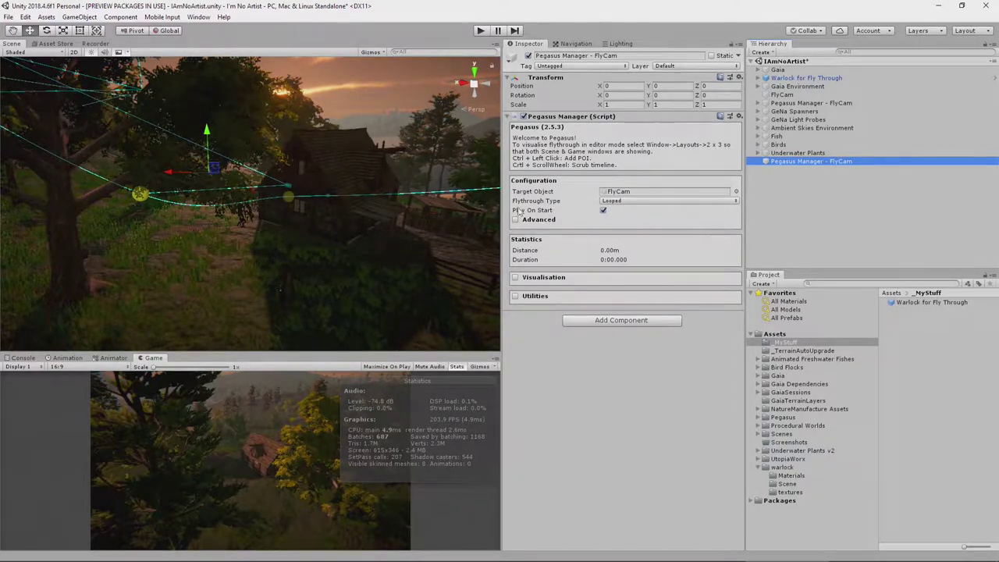
Step: Configure the new Pegasus Manager with a Single Shot flythrough, a minimum POI height of 0 and a Sixty Fps framerate
click(622, 201)
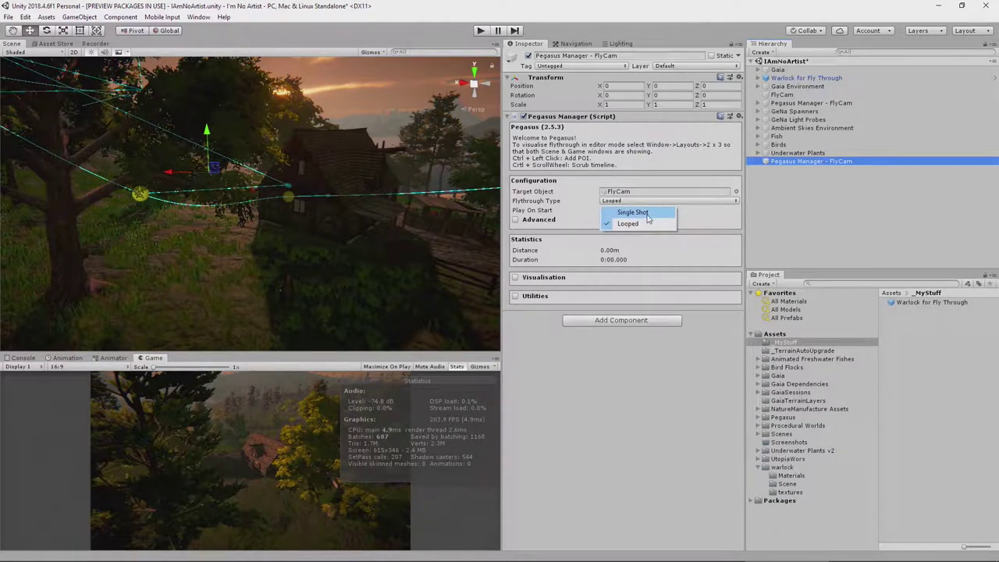
click(648, 212)
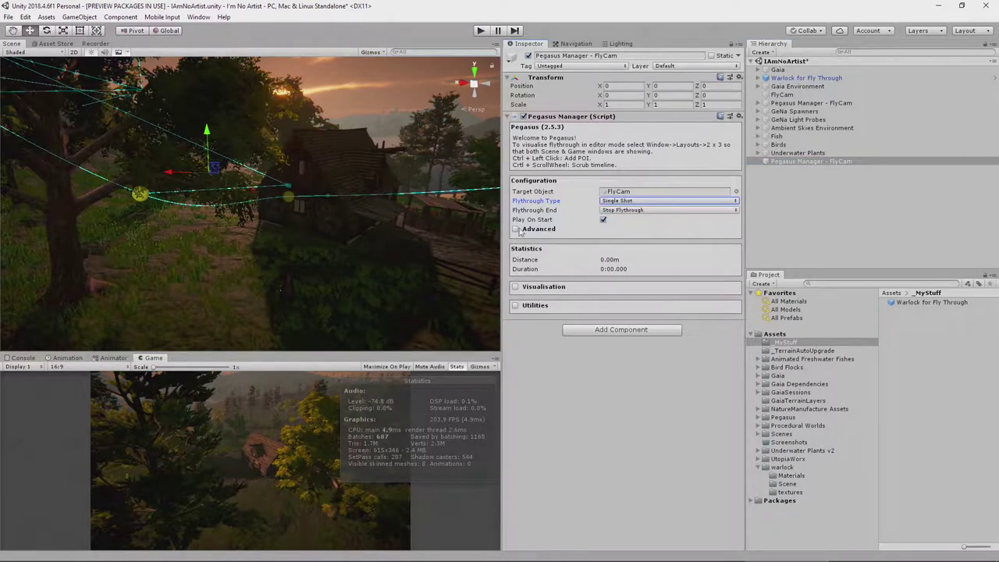
click(516, 231)
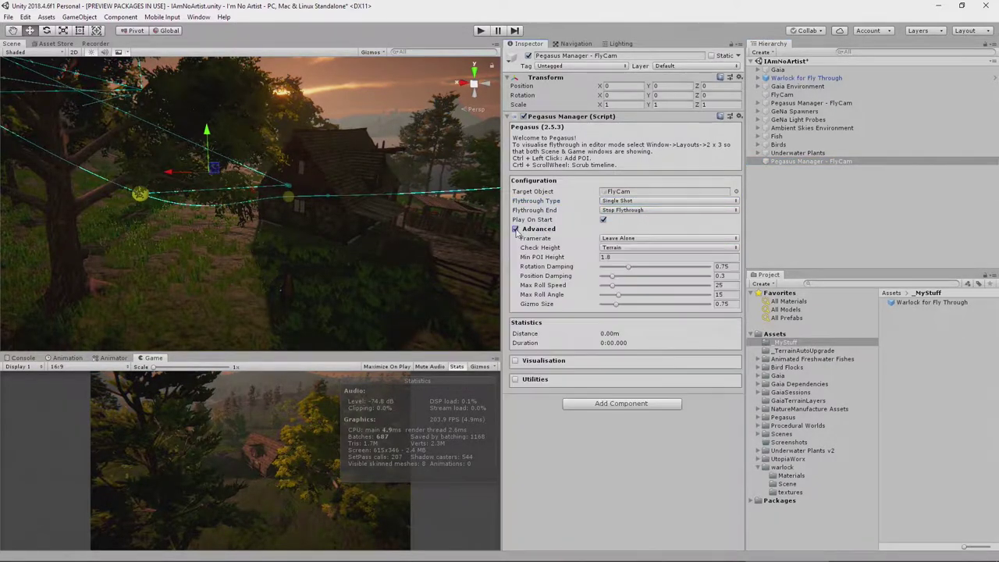
click(617, 258)
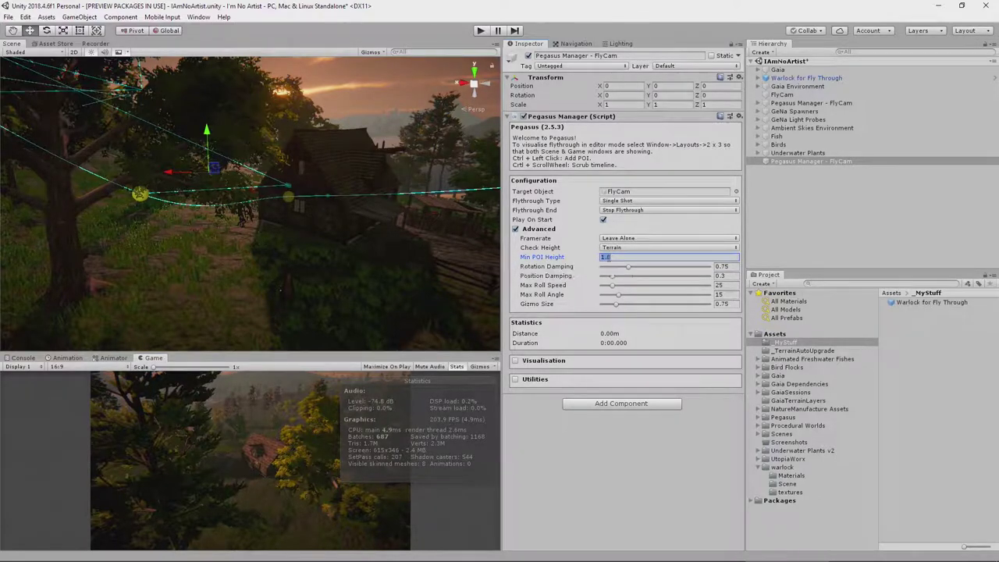
text(0)
click(615, 240)
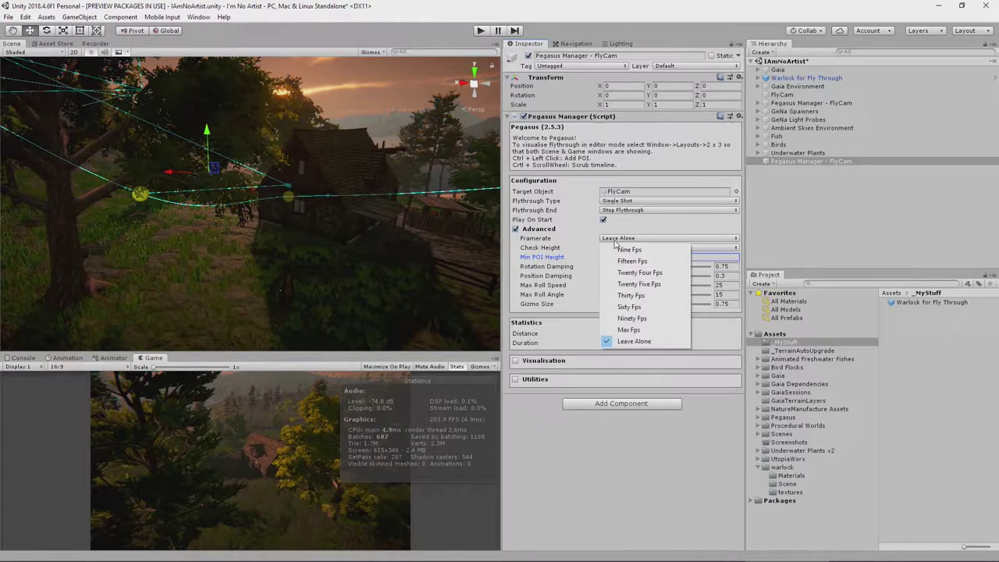
click(651, 307)
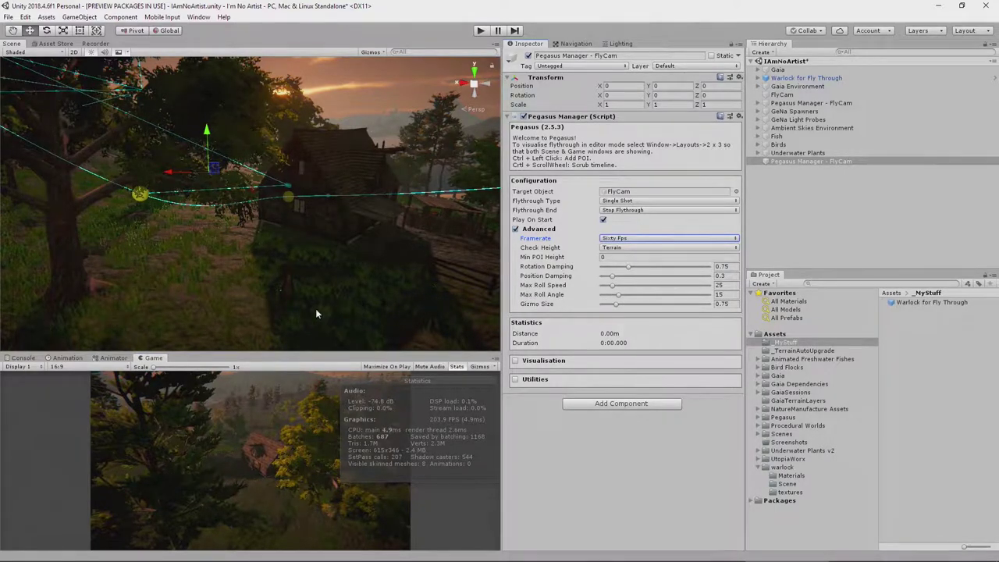
Step: Add the first point of interest of the new Pegasus path on the ground beside the warlock
right_drag(295, 316, 355, 327)
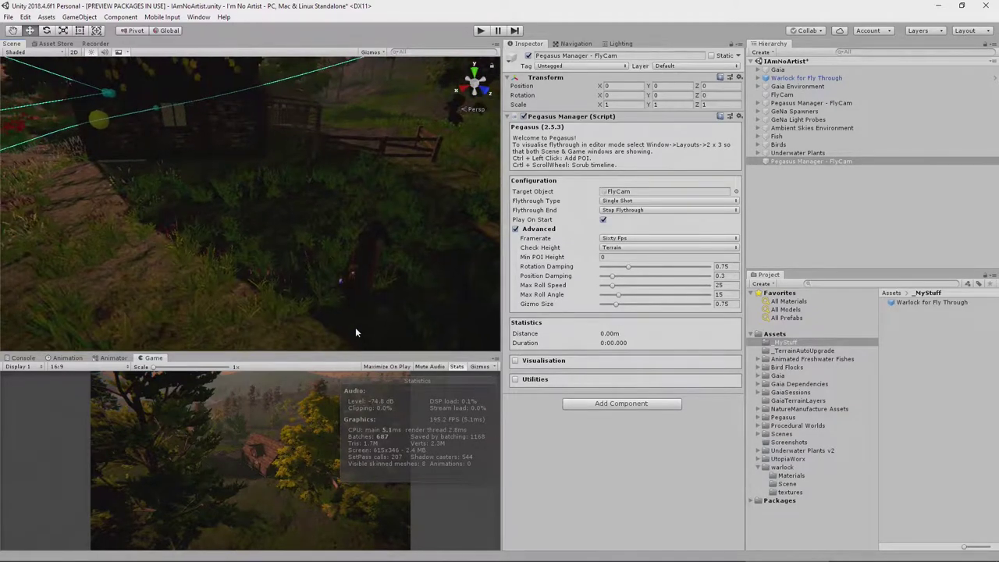
ctrl+click(327, 286)
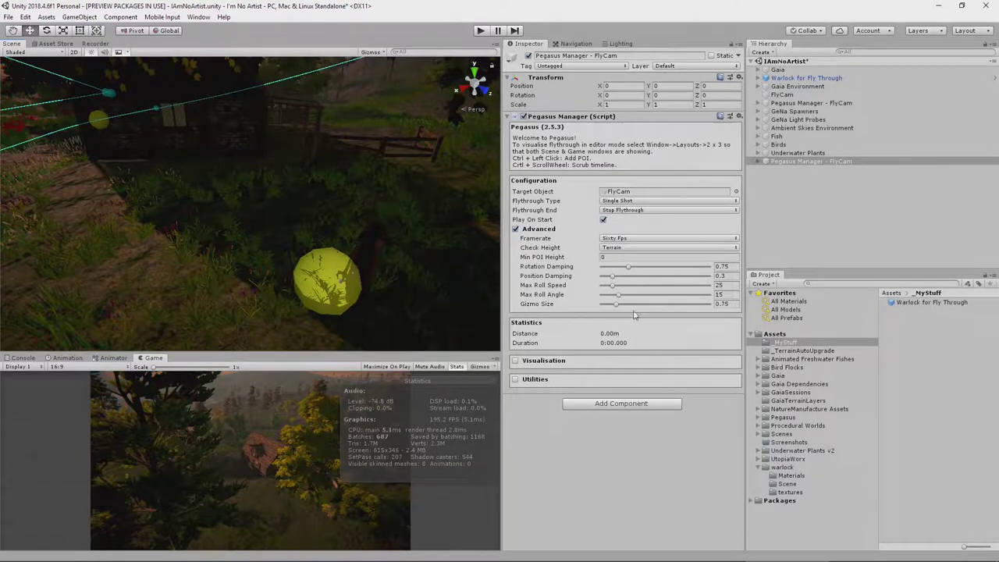
Step: Set the manager's gizmo size to 0.25 and add four more points of interest along the ground past the house toward the cart
drag(616, 305, 605, 308)
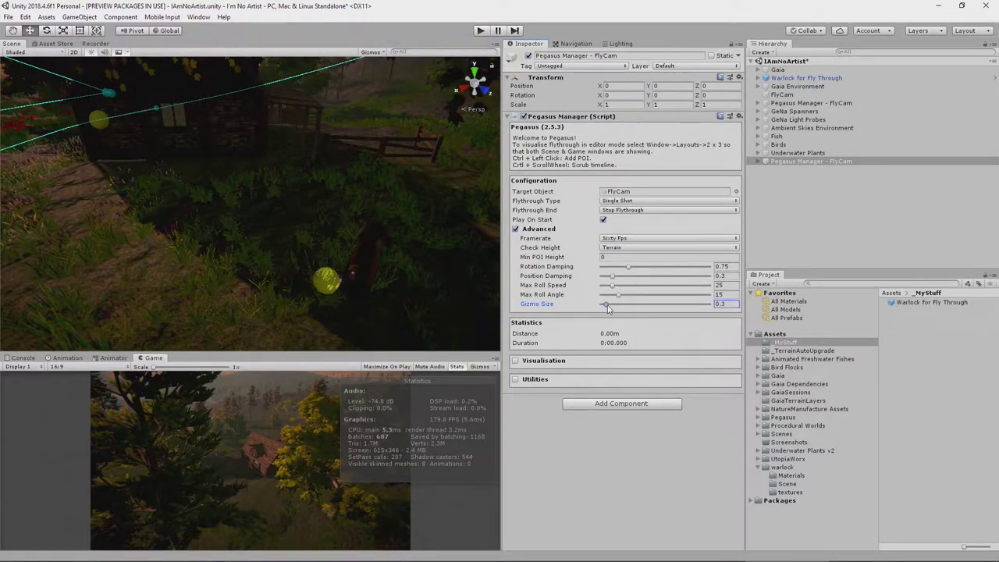
right_drag(234, 297, 194, 290)
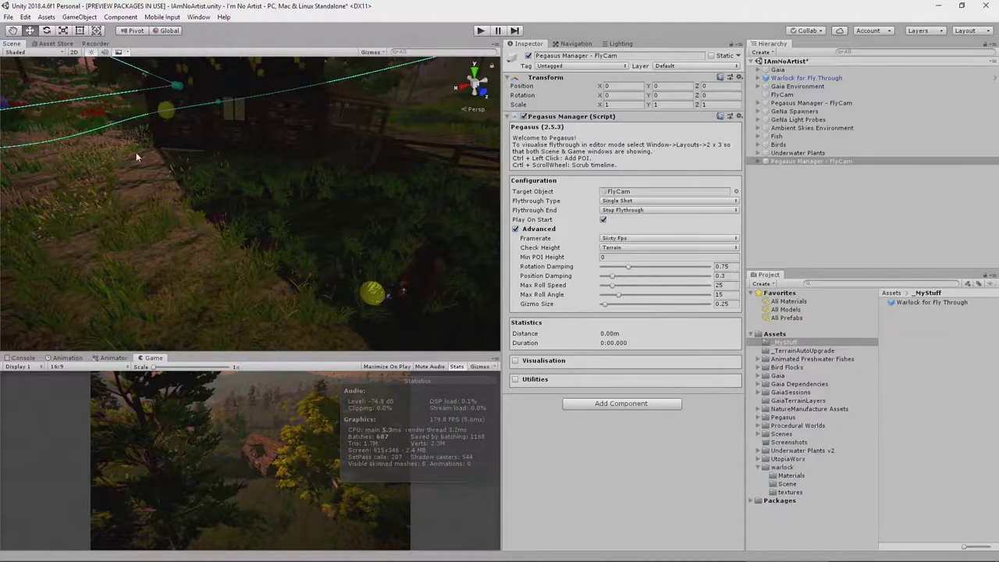
ctrl+click(185, 231)
right_drag(185, 231, 447, 181)
ctrl+click(274, 210)
ctrl+click(414, 204)
ctrl+click(447, 180)
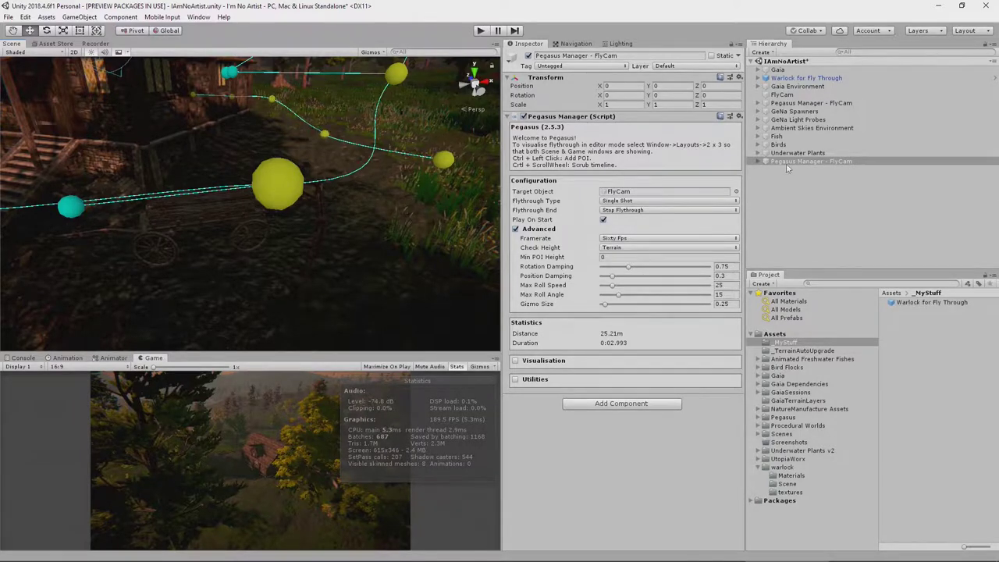
Step: Set all points of interest to minimum height and move the last one along the X axis to about -127, closer to the cart
click(516, 380)
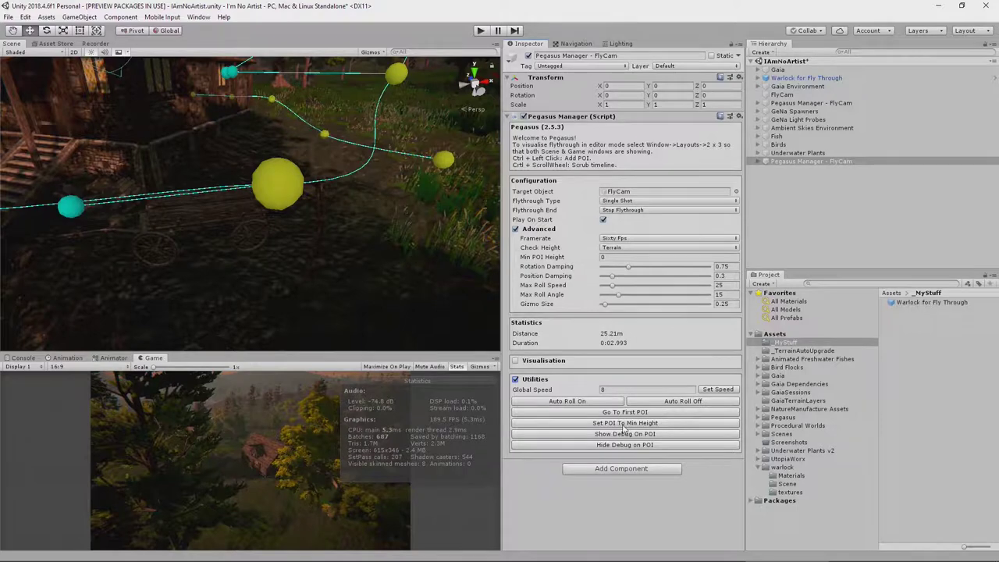
click(630, 424)
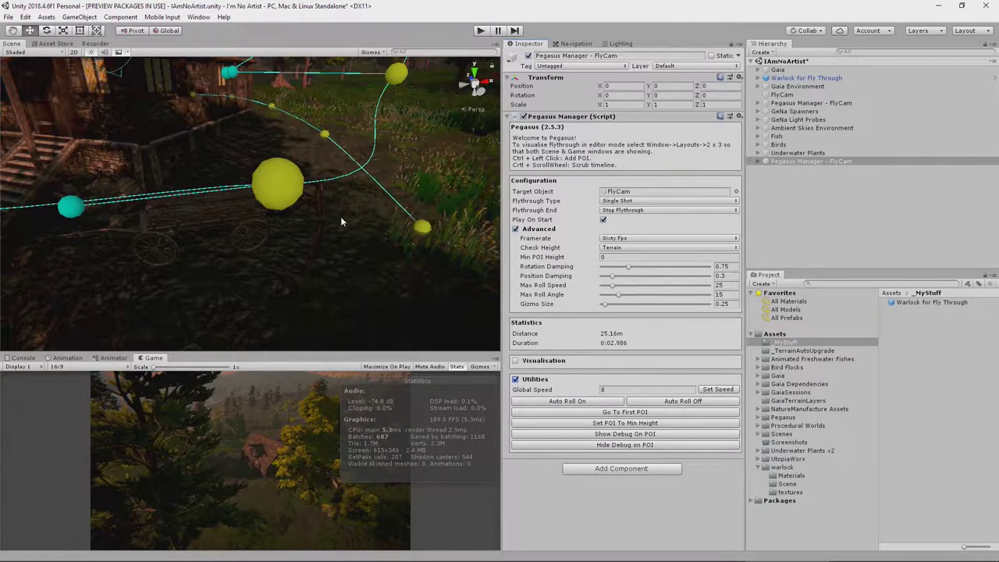
click(423, 230)
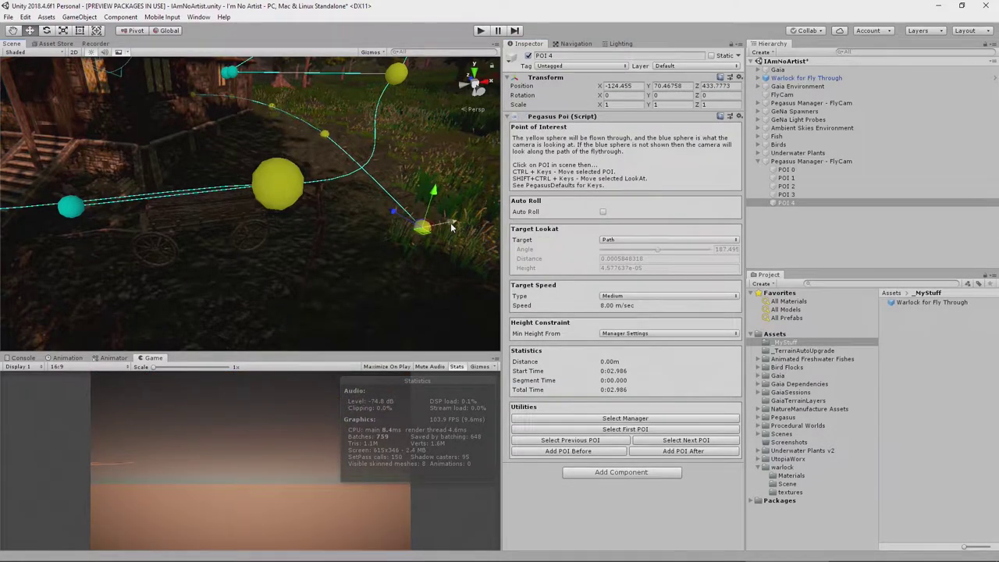
drag(452, 227, 386, 235)
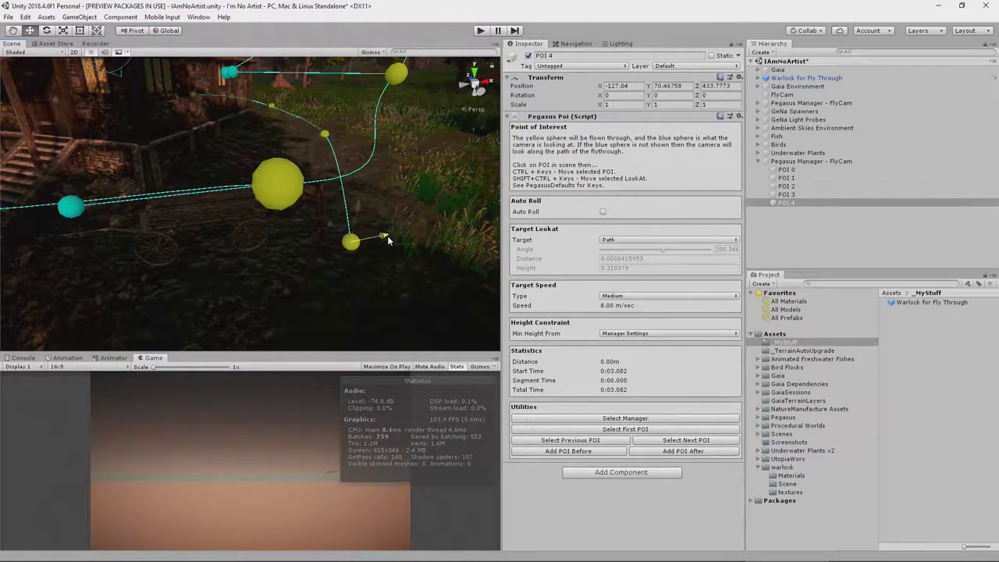
Step: Reselect the new Pegasus Manager and continue the warlock's path around the house with two more points of interest
click(791, 161)
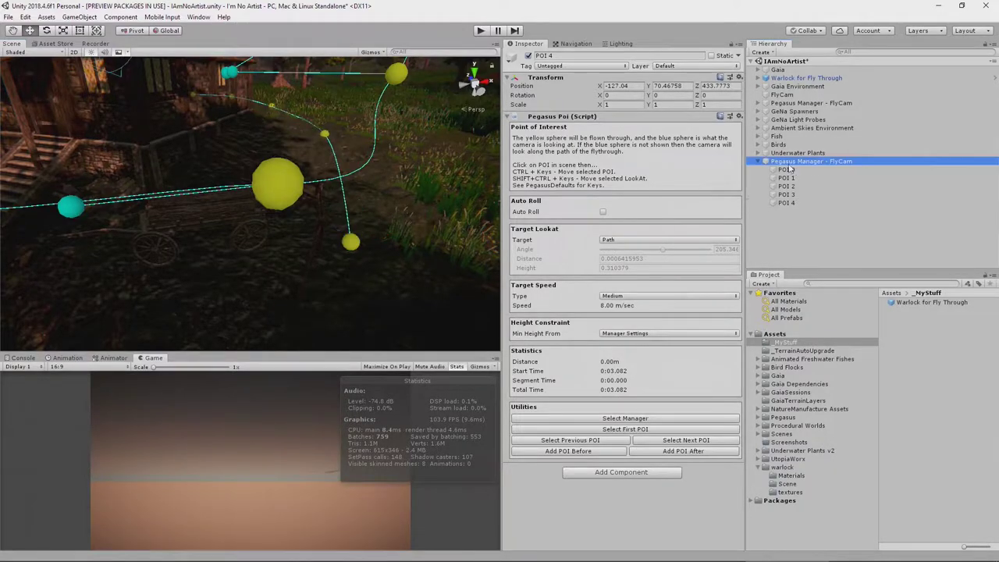
right_drag(421, 235, 206, 288)
ctrl+click(260, 231)
ctrl+click(150, 290)
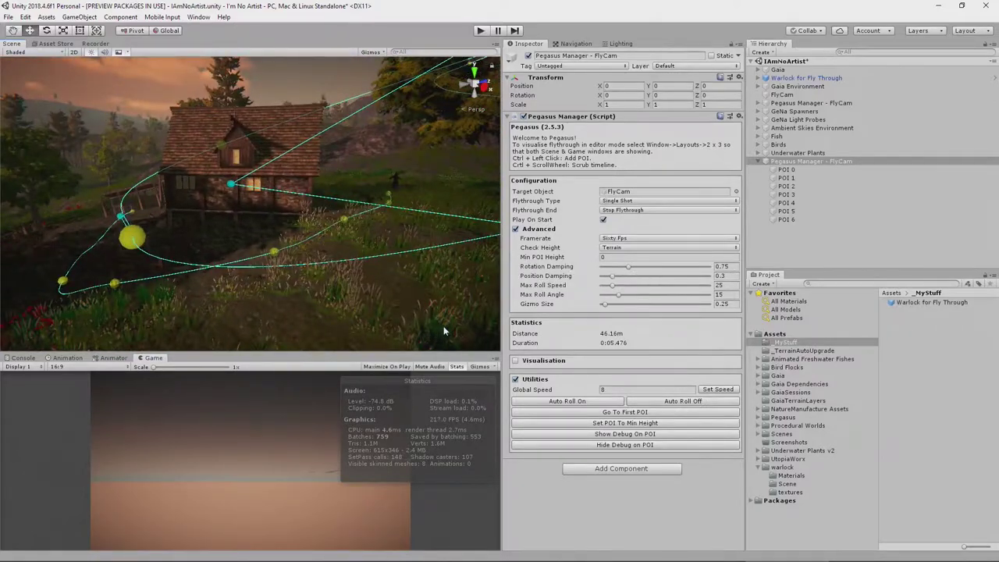
Step: Apply a global speed of 1.2 to all points of interest on the warlock's path
click(660, 391)
text(1.2)
click(717, 389)
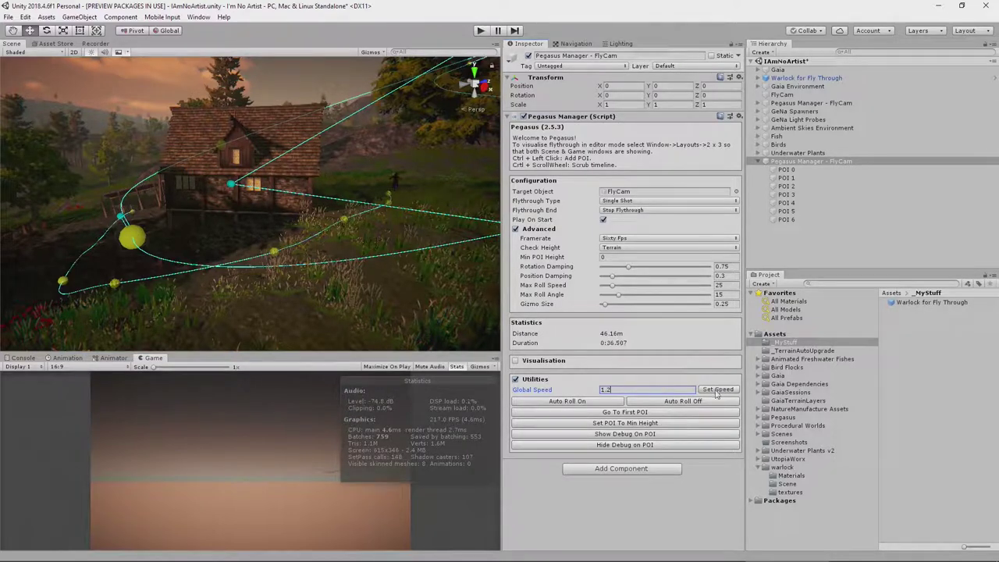
Step: Check the speed settings of POI 0 and assign Warlock for Fly Through as the new Pegasus Manager's target object
click(787, 169)
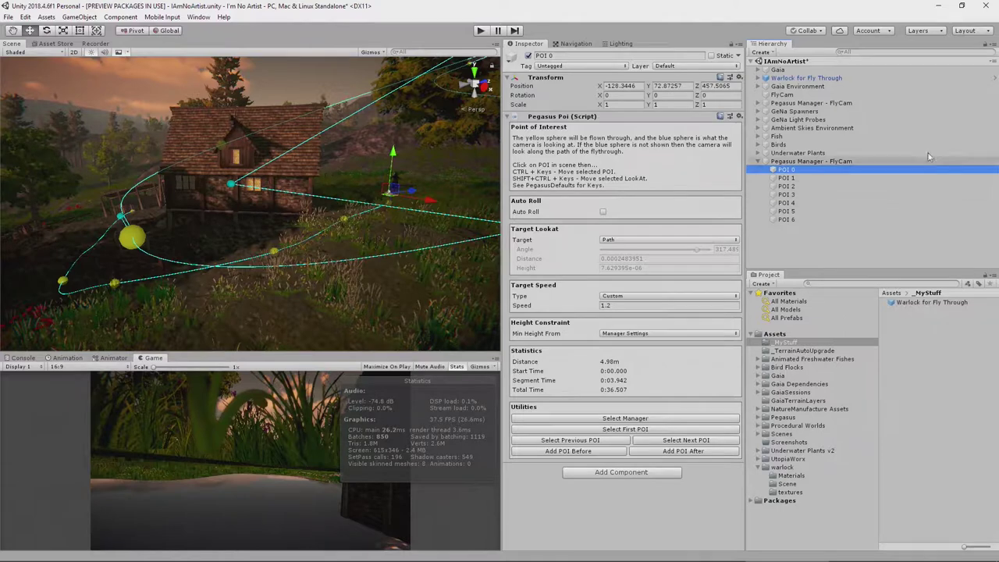
click(805, 163)
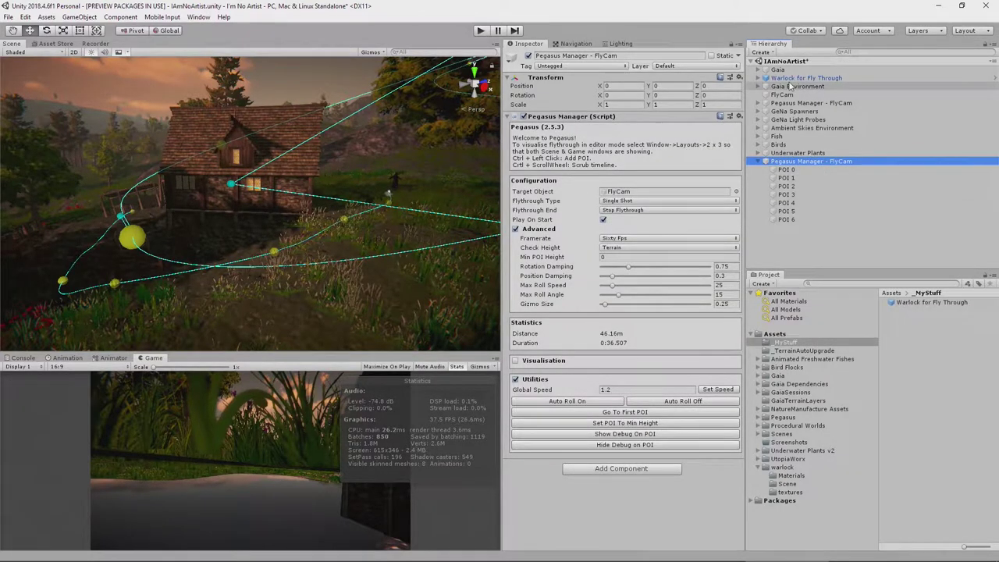
drag(793, 78, 633, 196)
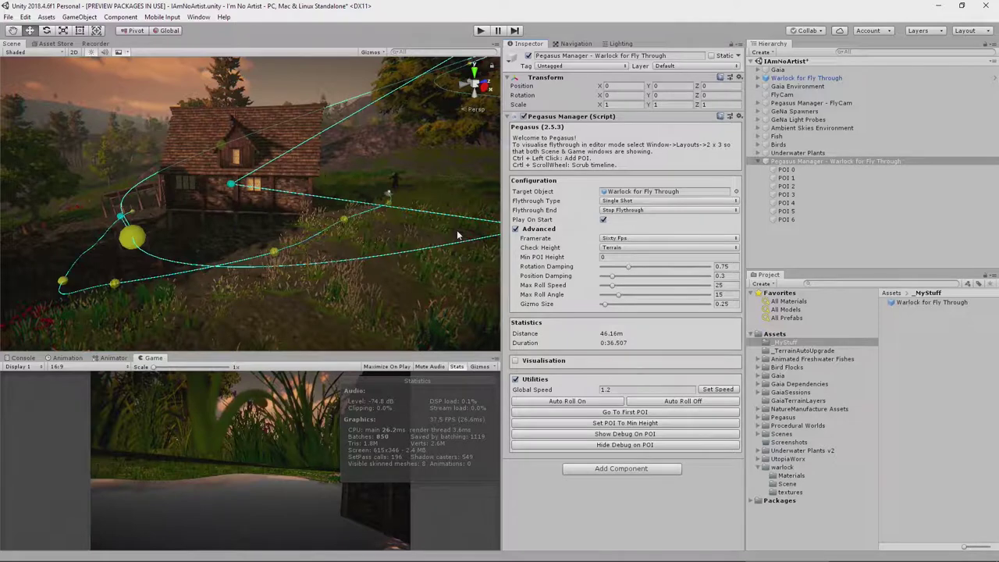
Step: Assign PegasusAnimatorController from the Pegasus Animation folder as the controller of the warlock's Animator
click(806, 78)
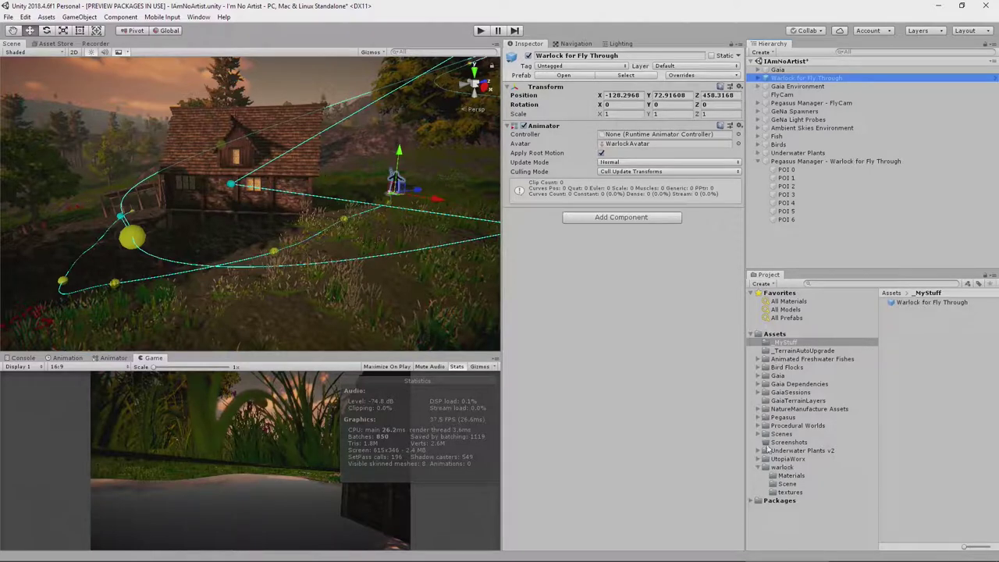
click(757, 418)
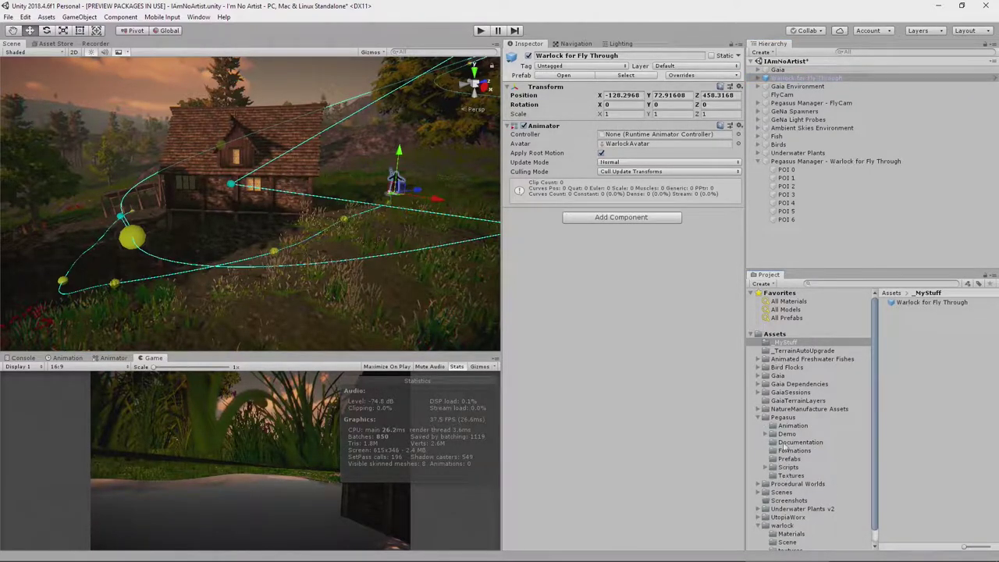
click(790, 425)
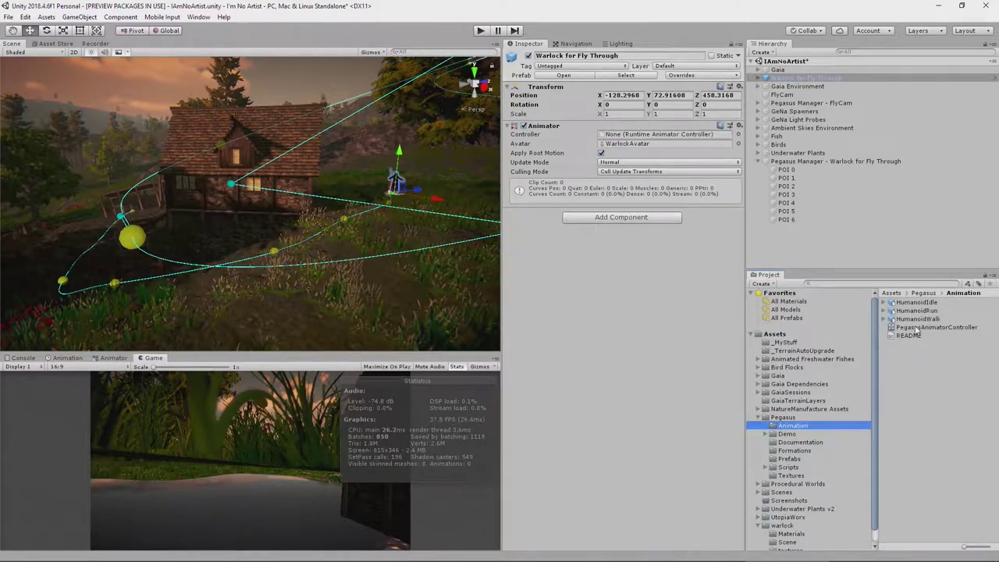
drag(917, 329, 648, 133)
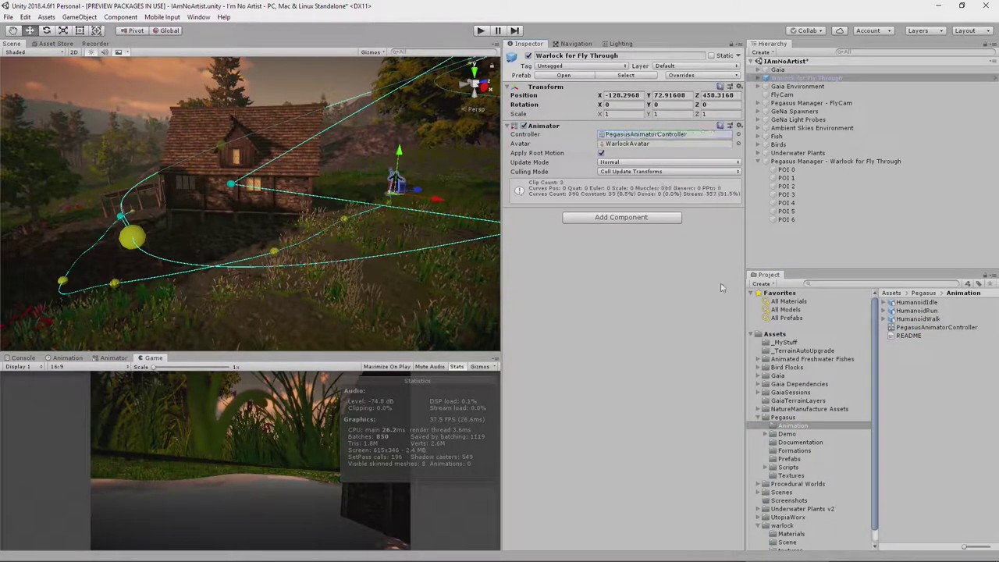
Step: Add a Pegasus Animator component to the warlock, using the warlock itself as character and its Animator as the animator
click(591, 223)
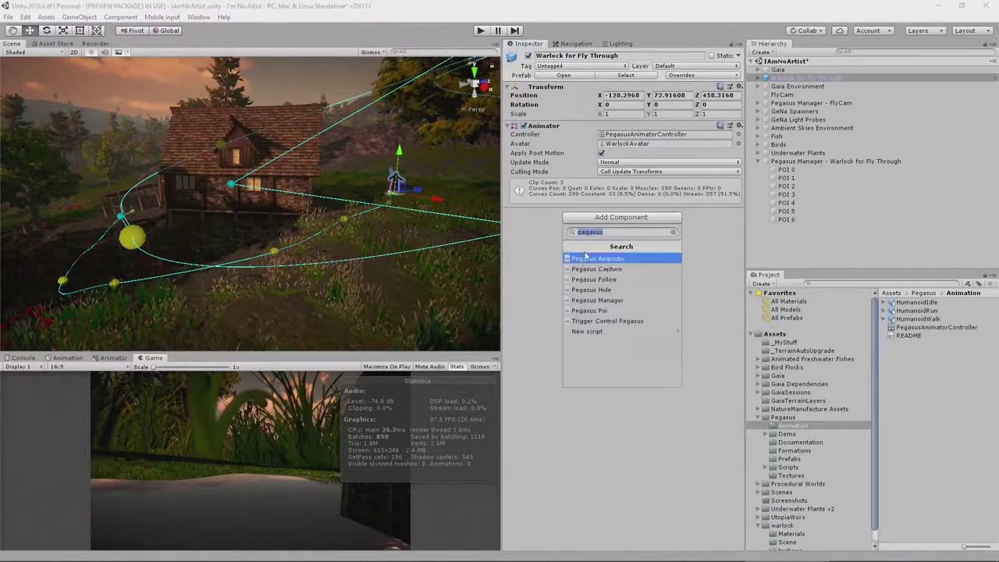
click(631, 260)
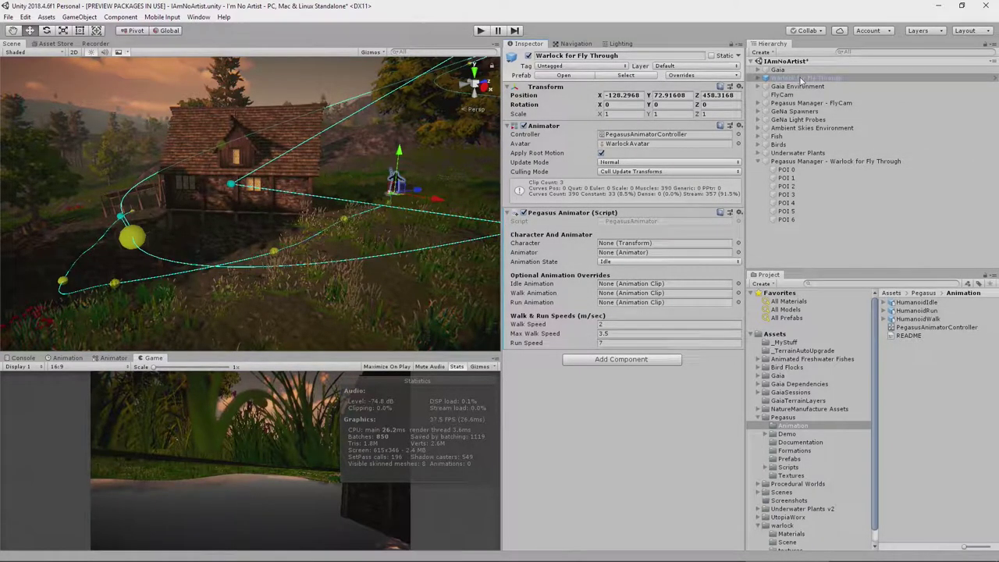
drag(804, 79, 641, 247)
drag(532, 126, 619, 254)
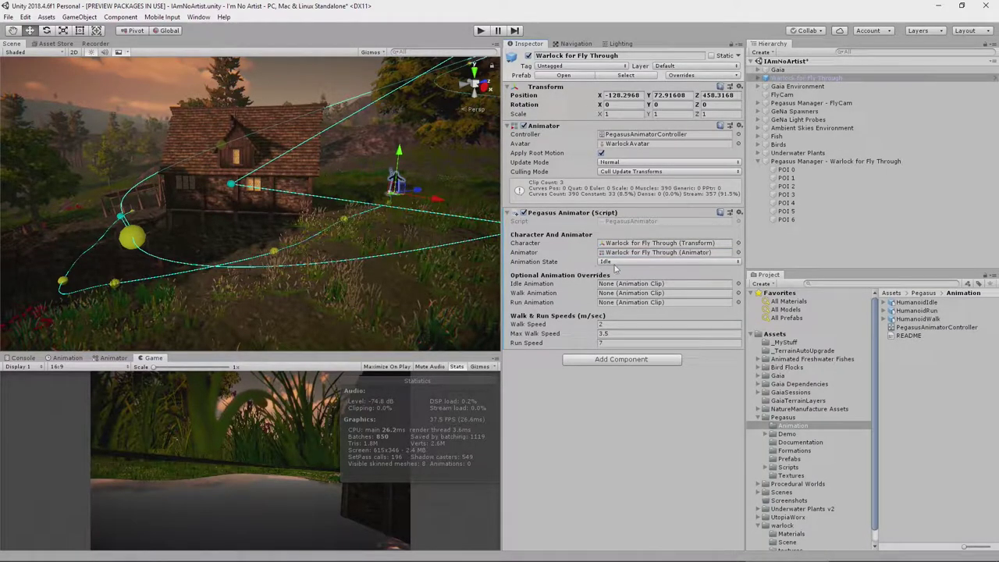
Step: Play-test the warlock moving along its path, stop playback, and disable Apply Root Motion on its Animator
key(ctrl+p)
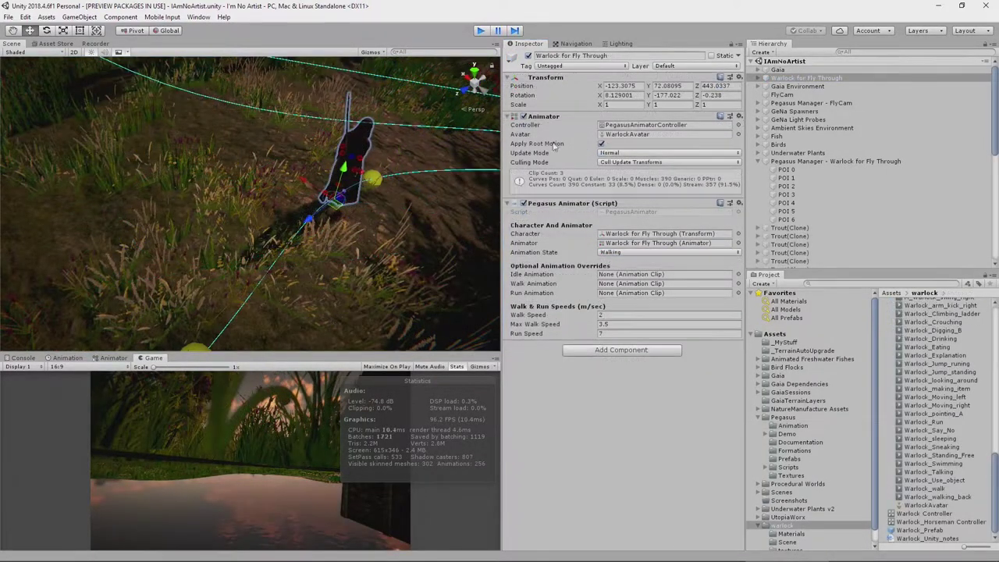
key(ctrl+p)
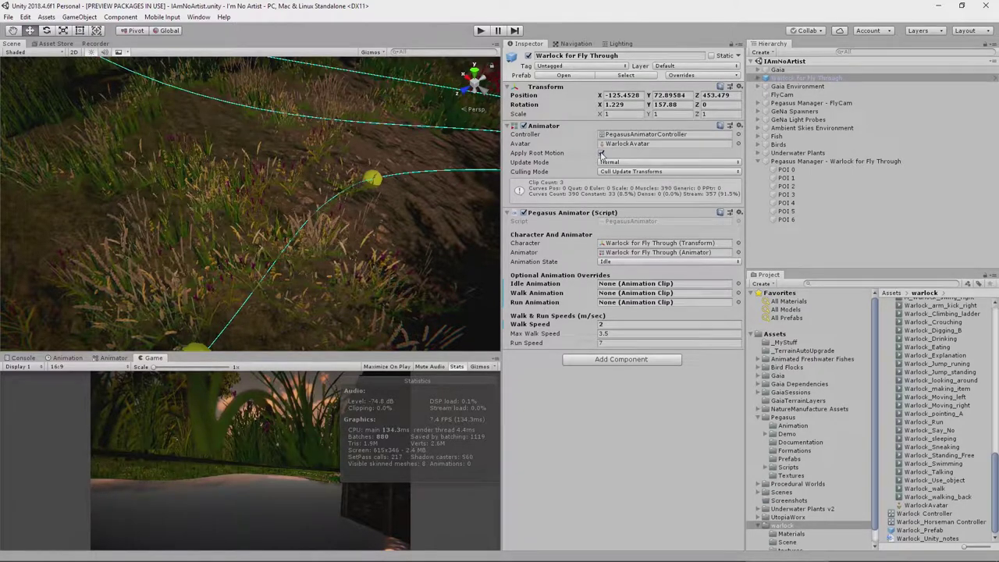
click(601, 153)
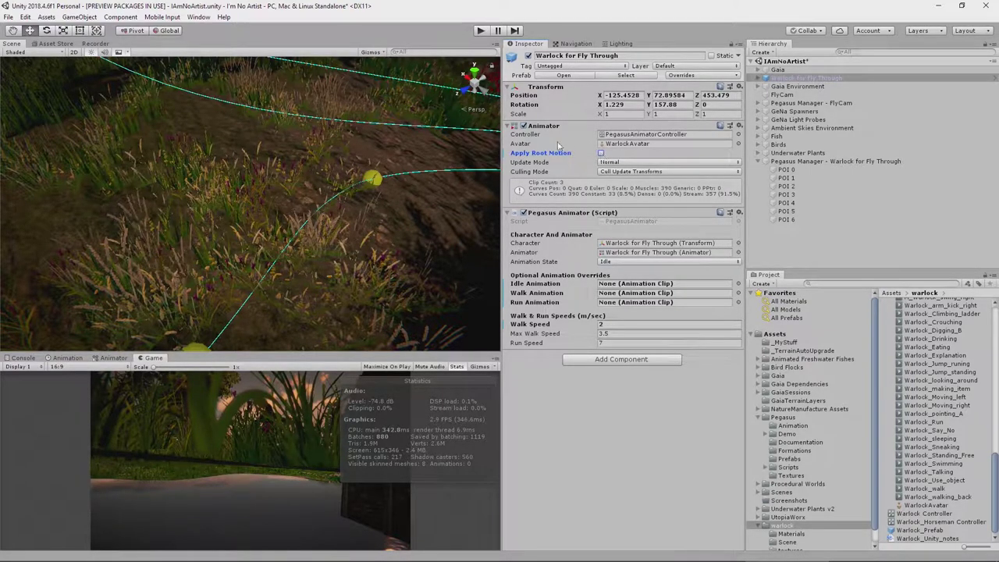
Step: Set the Pegasus Animator's Idle Animation override to the H_Warlock_Idle clip
click(738, 284)
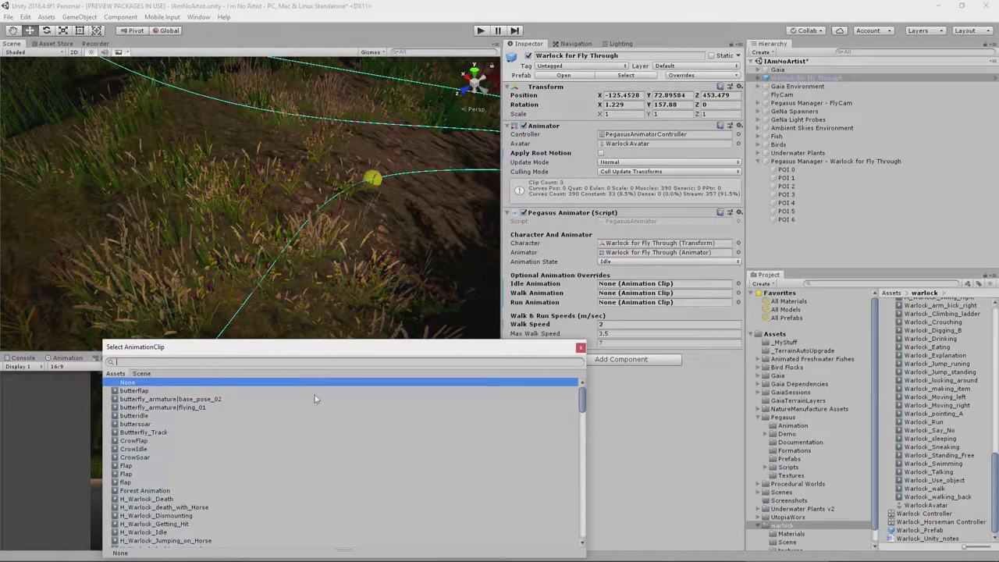
text(warlockk)
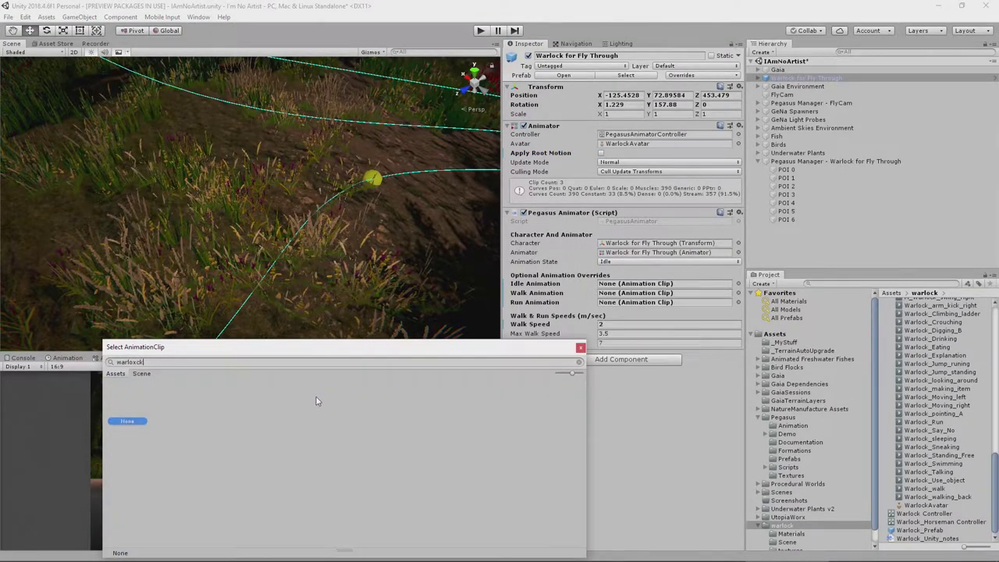
key(BackSpace)
key(BackSpace)
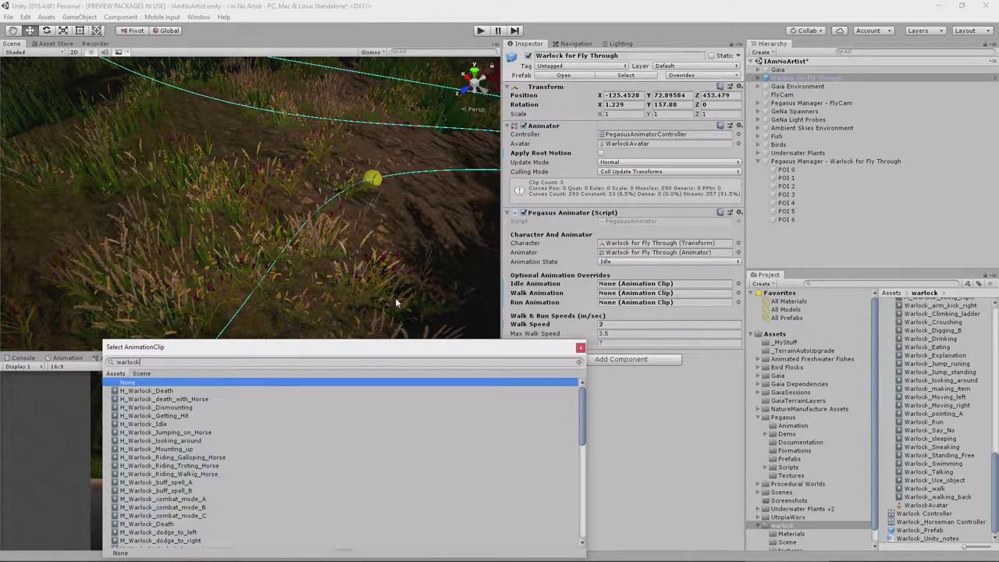
text(idel)
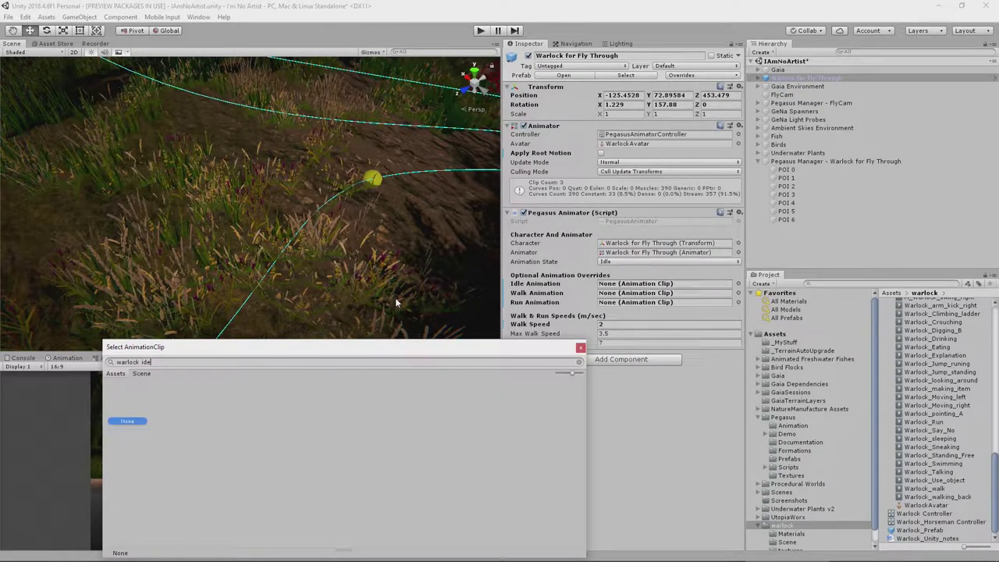
key(BackSpace)
key(BackSpace)
text(le)
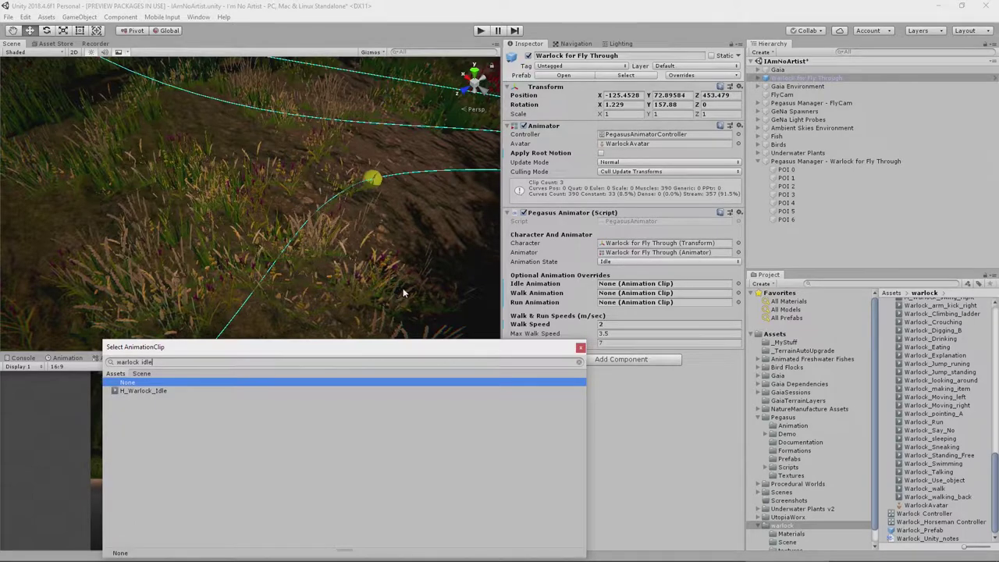
click(142, 391)
click(580, 346)
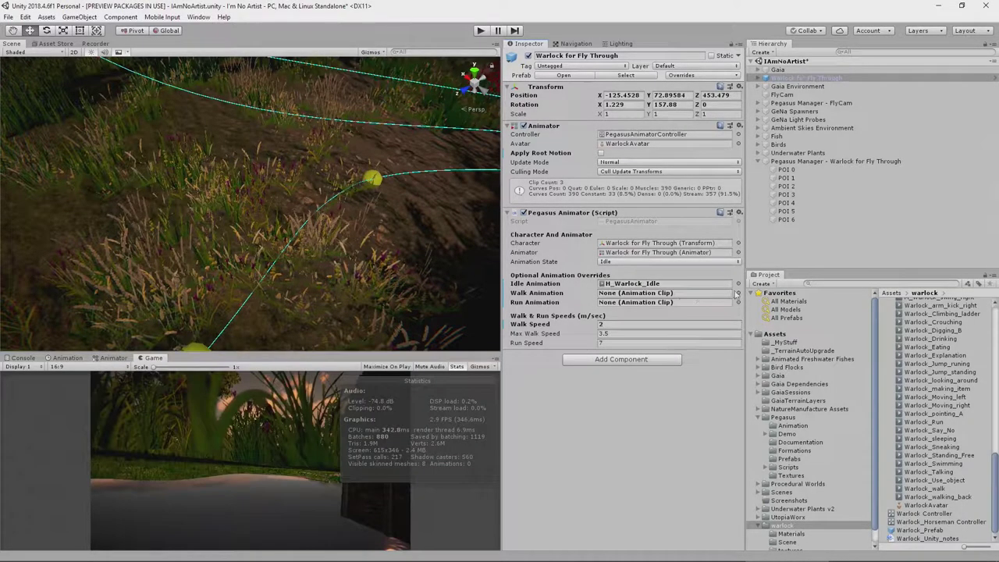
Step: Set the Pegasus Animator's Walk Animation override to the Warlock_walk clip
click(739, 294)
text(w)
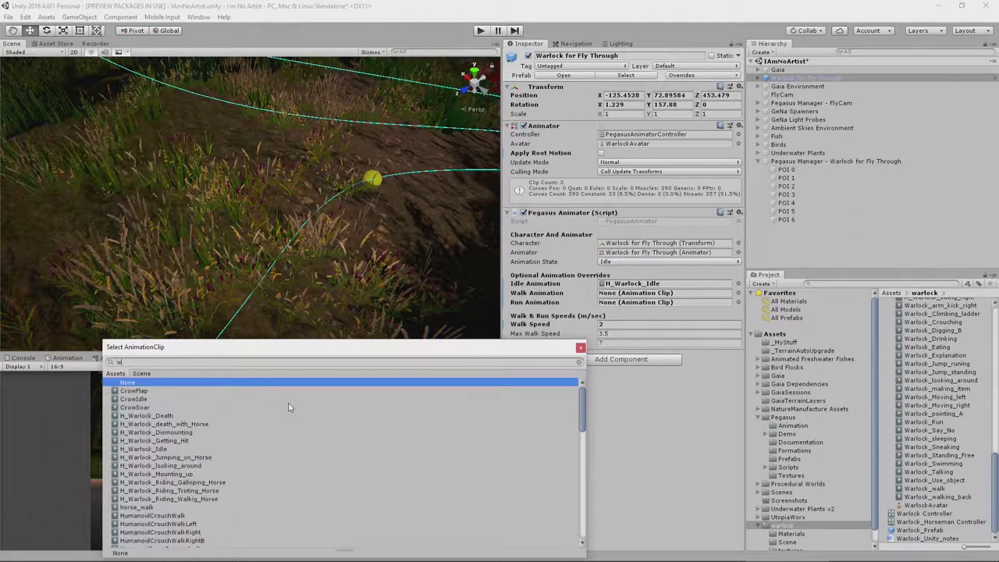
text(arlock walk)
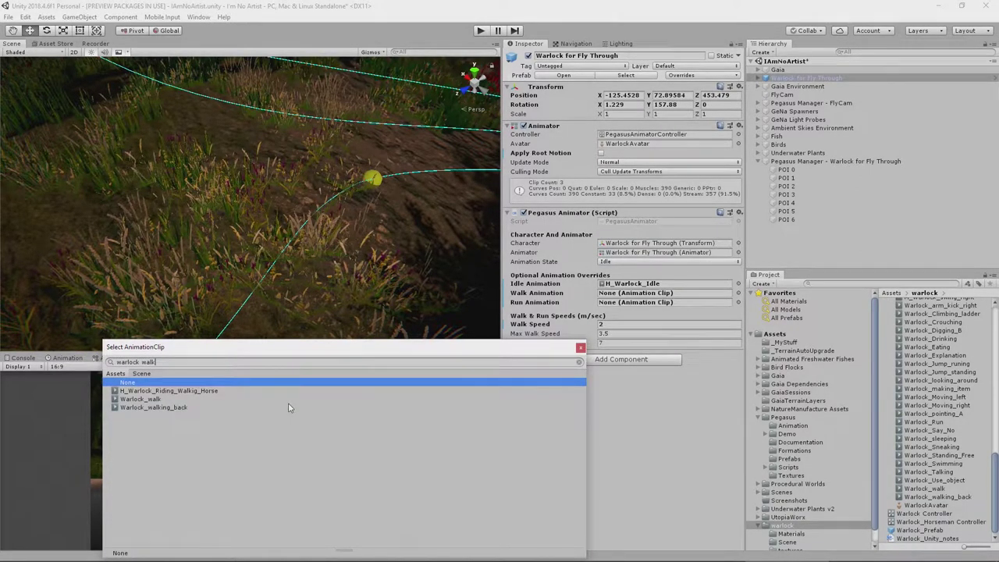
click(146, 399)
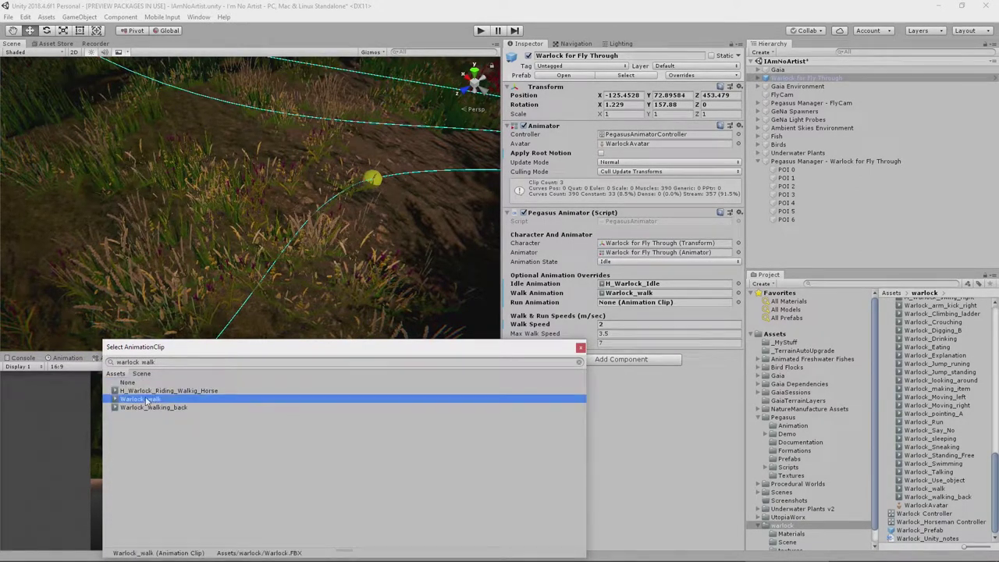
Step: Set the Pegasus Animator's Run Animation override to the Warlock_Run clip
click(661, 303)
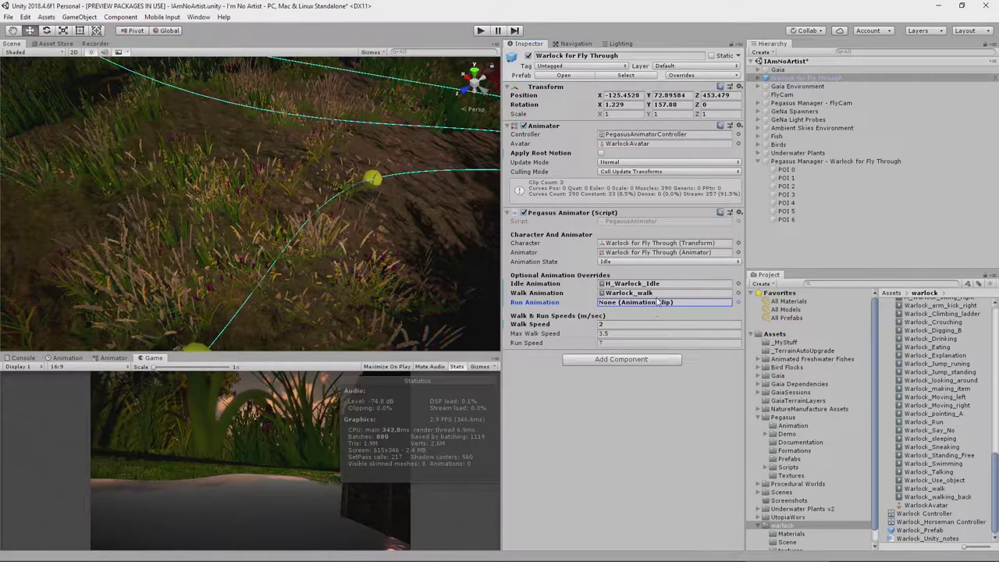
click(738, 302)
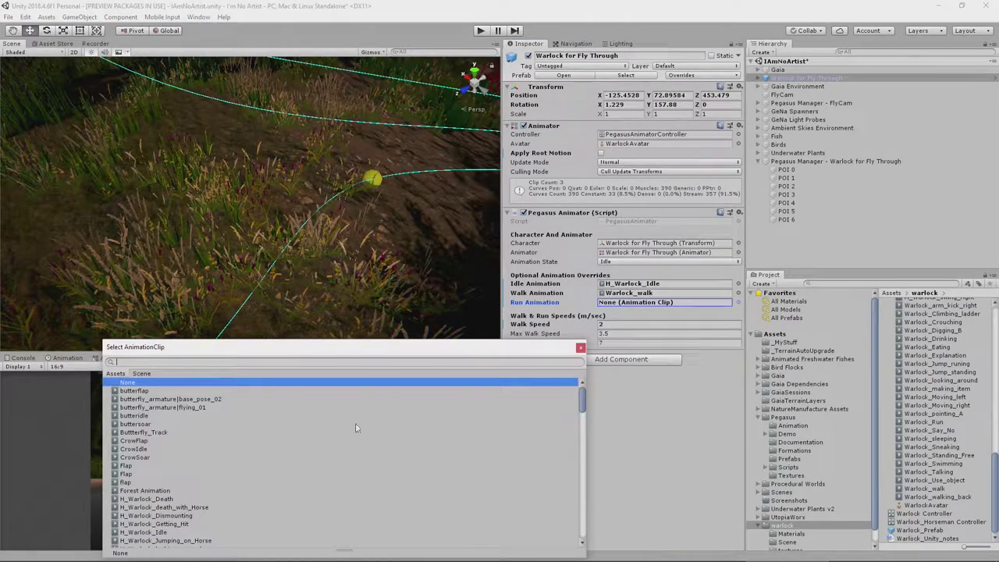
text(warlock)
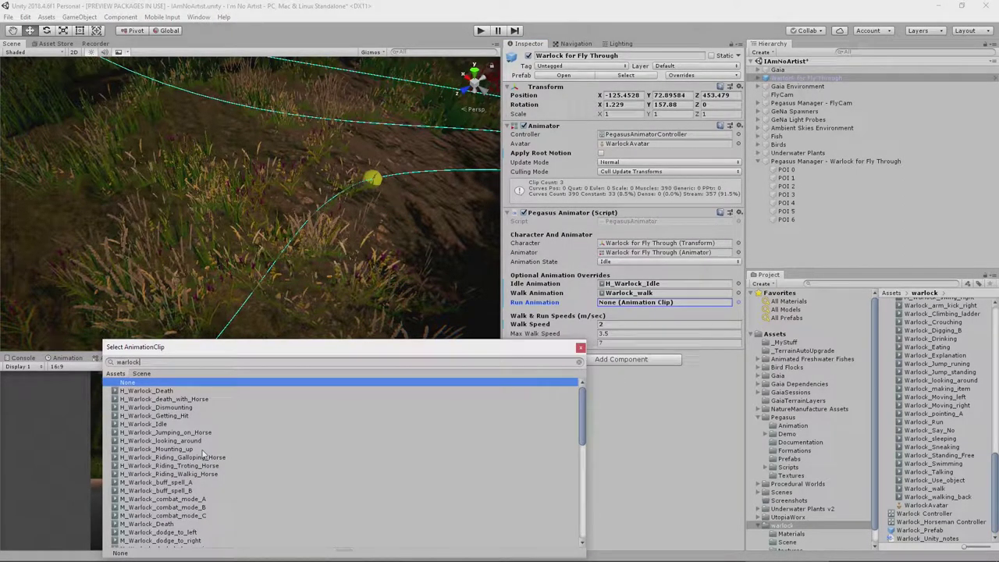
text( runm)
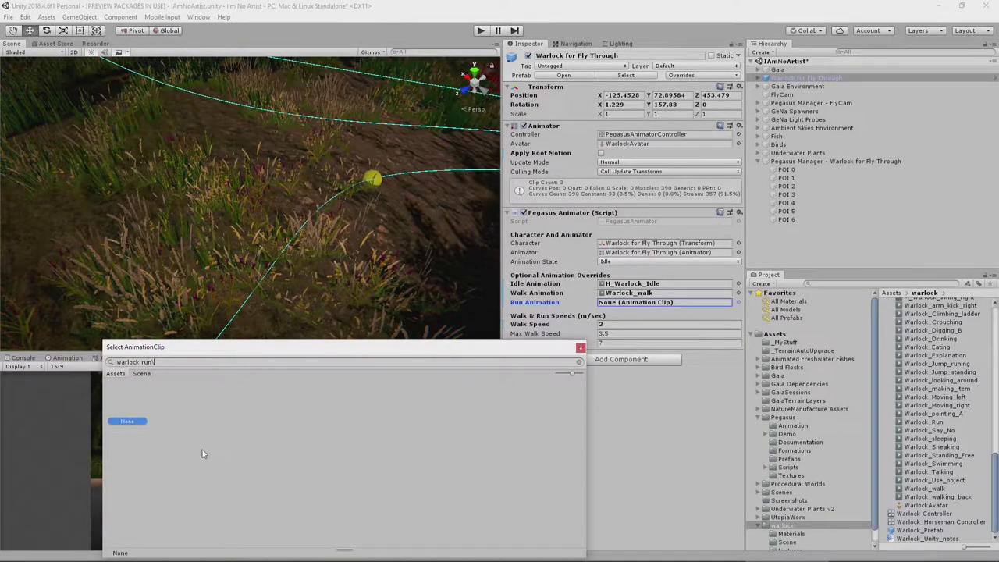
click(141, 399)
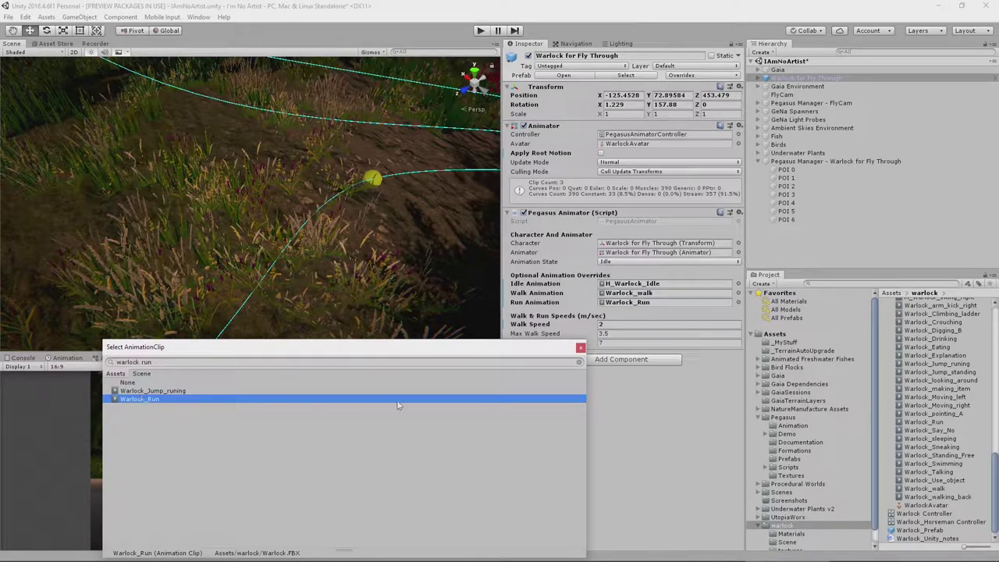
click(581, 348)
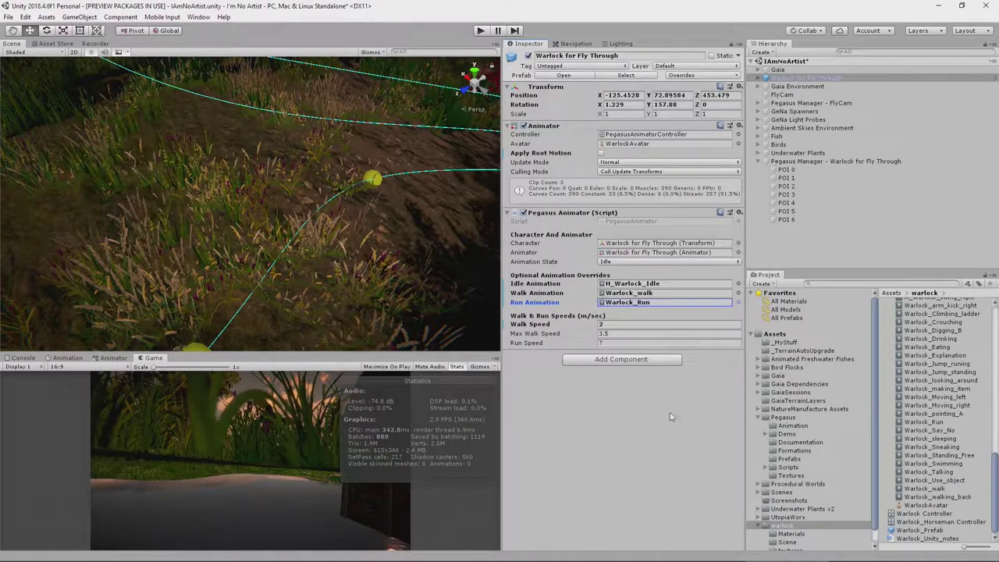
Step: Play-test the warlock with its animation overrides, viewing the end of its path in the yard, and stop playback
click(484, 42)
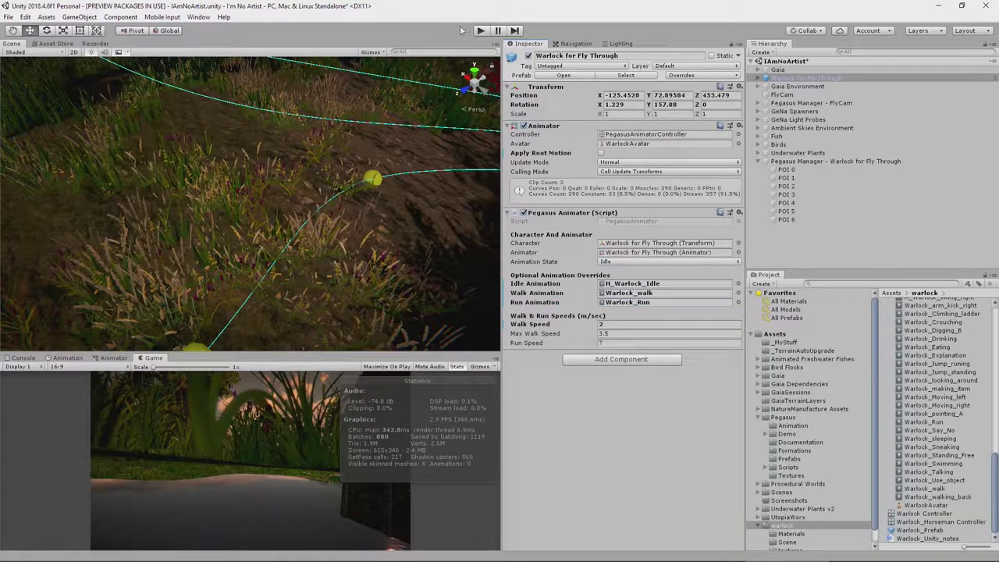
click(481, 31)
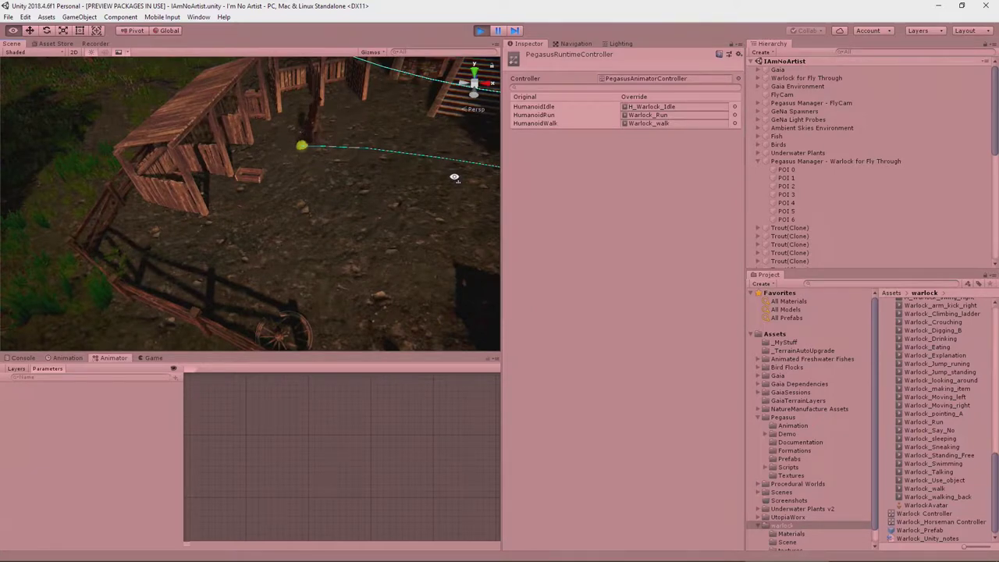
right_drag(300, 191, 274, 203)
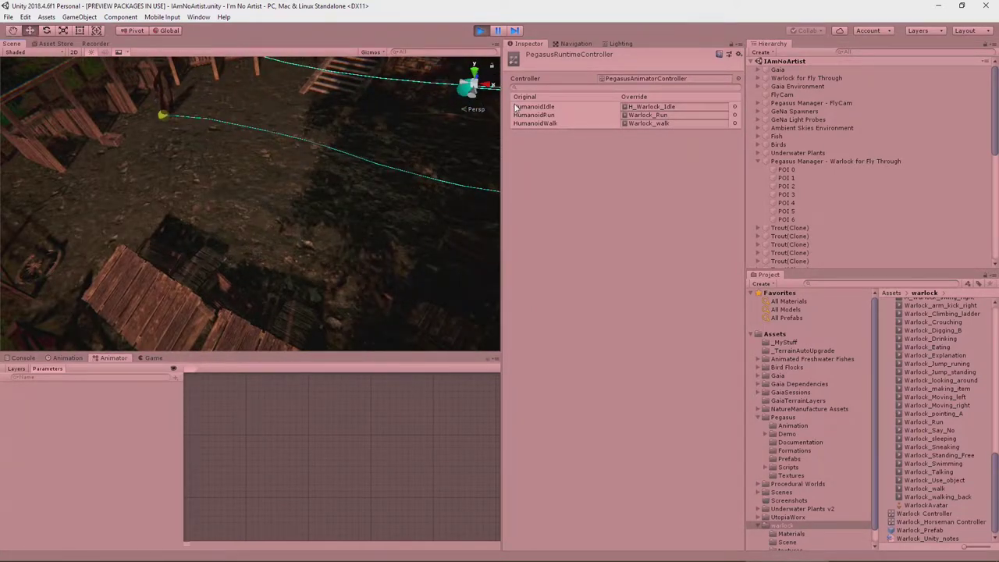
click(481, 31)
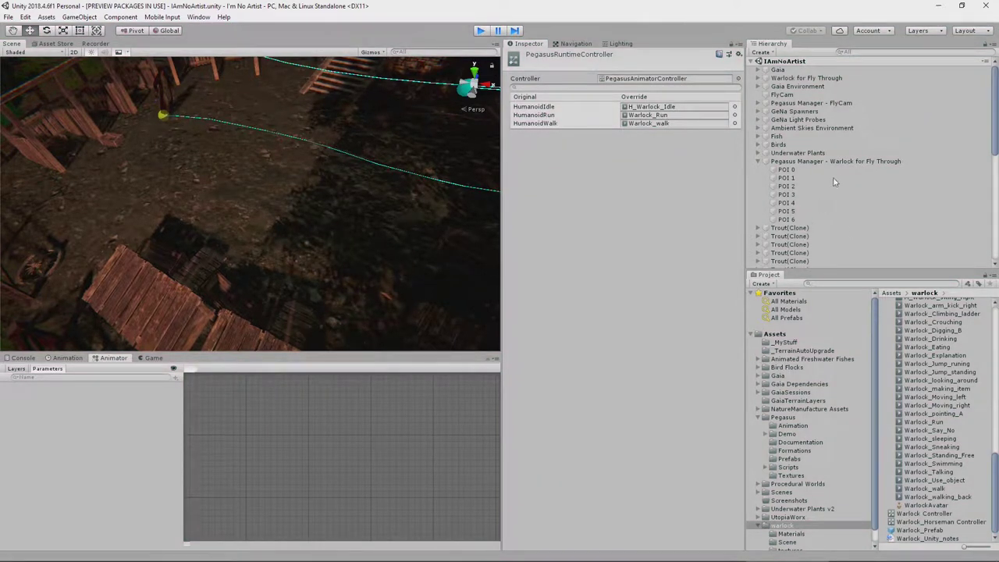
Step: Set the global speed of the warlock's Pegasus Manager to 2 and apply it to its POIs
click(816, 162)
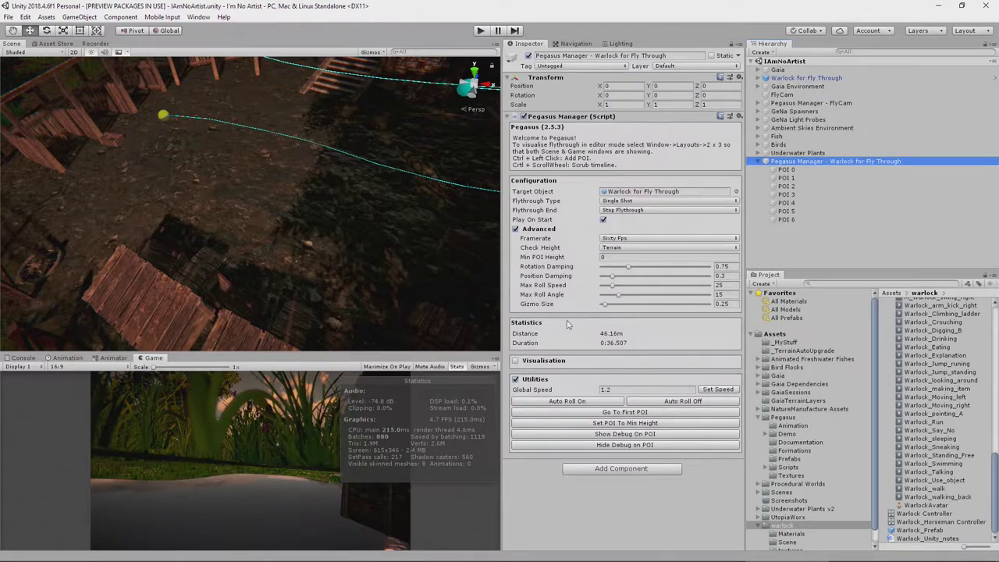
click(623, 390)
text(2)
click(718, 391)
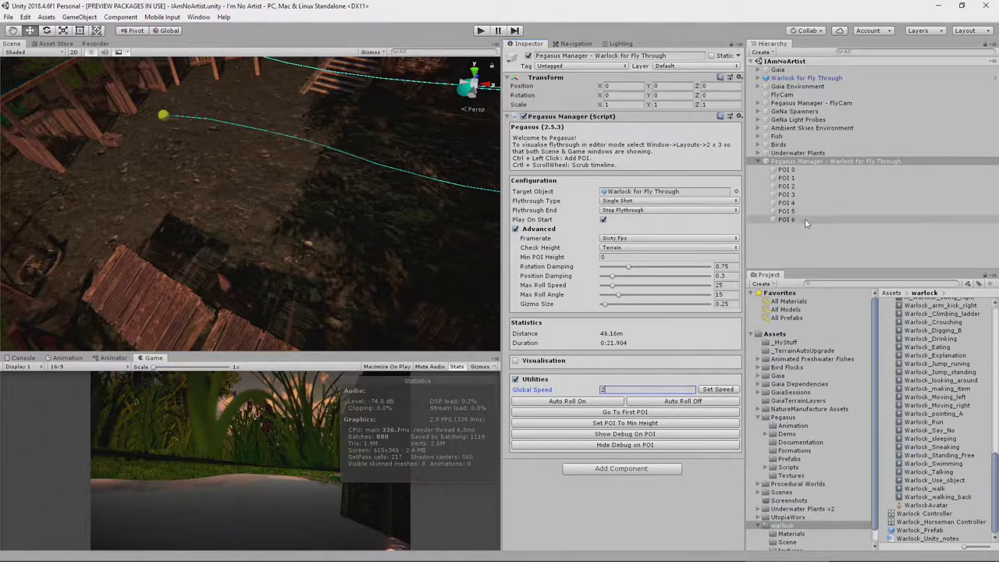
Step: Switch POI 6's look-at from the path to a target and place that target just beyond the end of the path
click(786, 220)
click(647, 242)
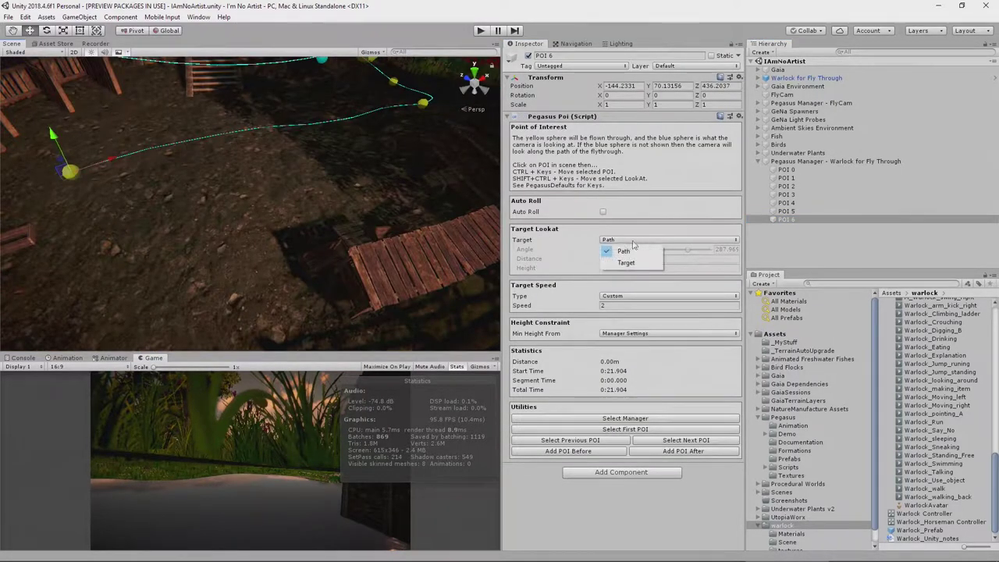
click(625, 264)
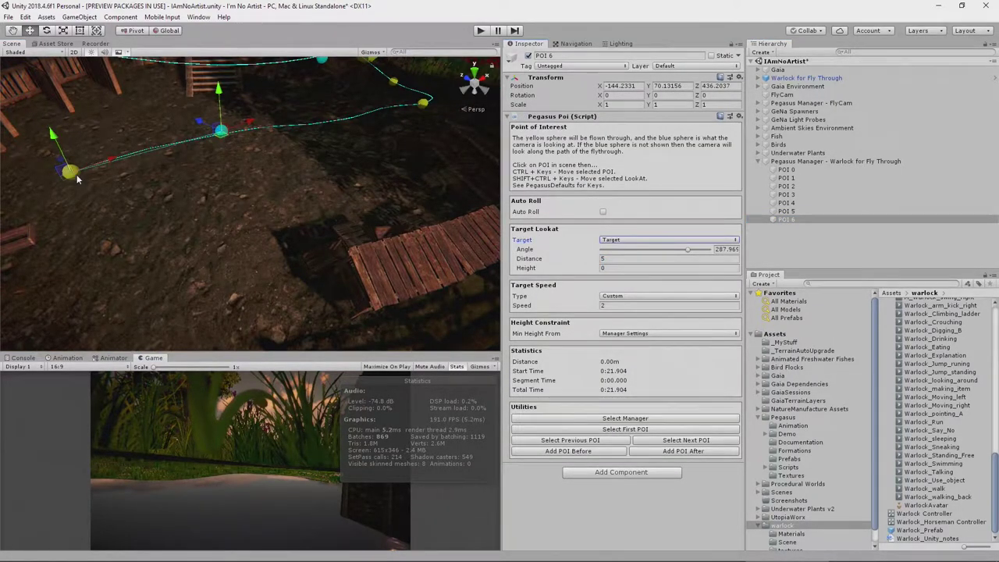
drag(224, 138, 11, 195)
right_drag(258, 156, 108, 130)
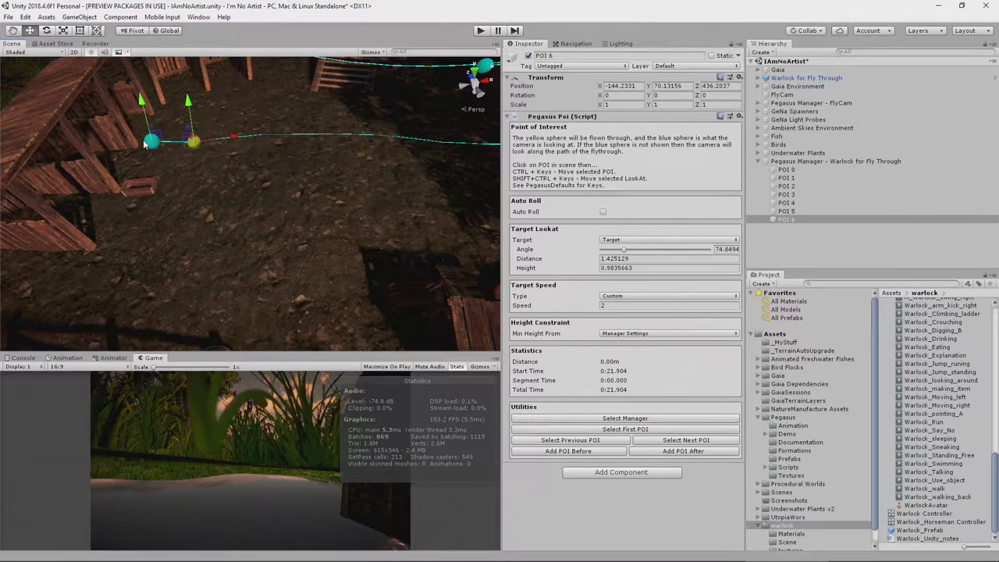
Step: Move POI 6's look-at target to an angle of about 38, distance about 3.5 and height about 0.5, and play-test the warlock
drag(162, 147, 158, 189)
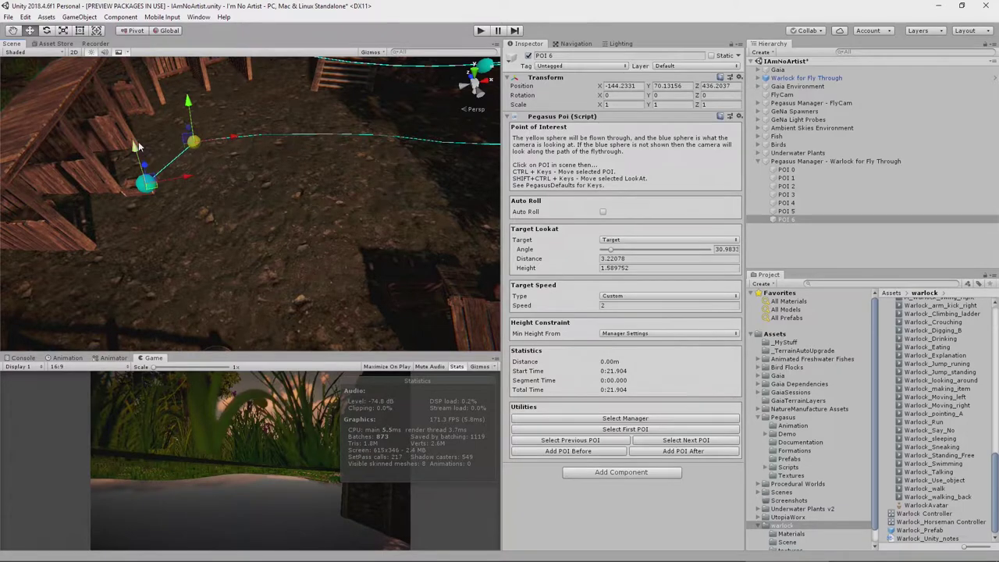
drag(137, 151, 141, 164)
alt+drag(208, 215, 180, 123)
key(ctrl+shift+Down)
key(ctrl+shift+Down)
key(ctrl+shift+Down)
key(ctrl+shift+Down)
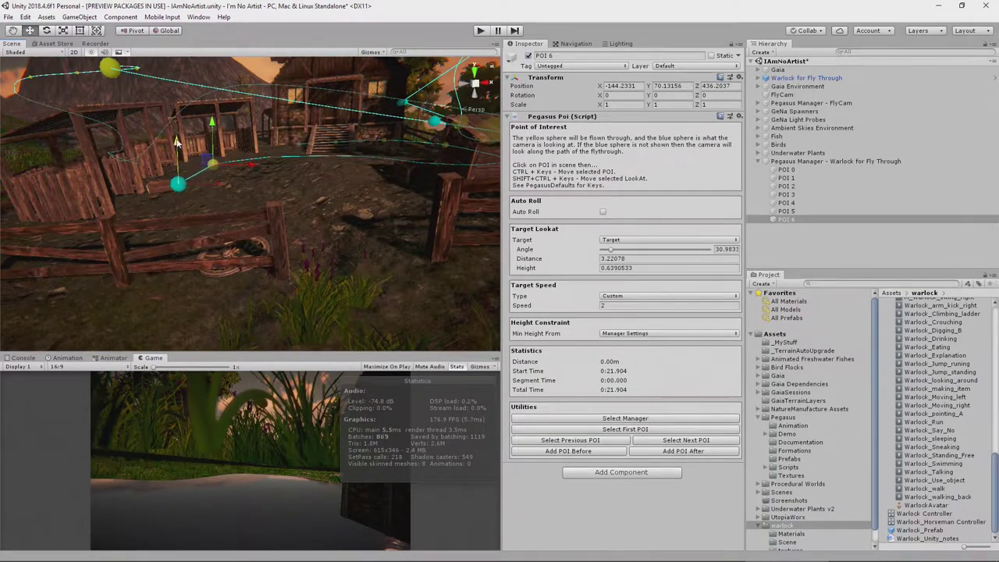
drag(220, 184, 203, 186)
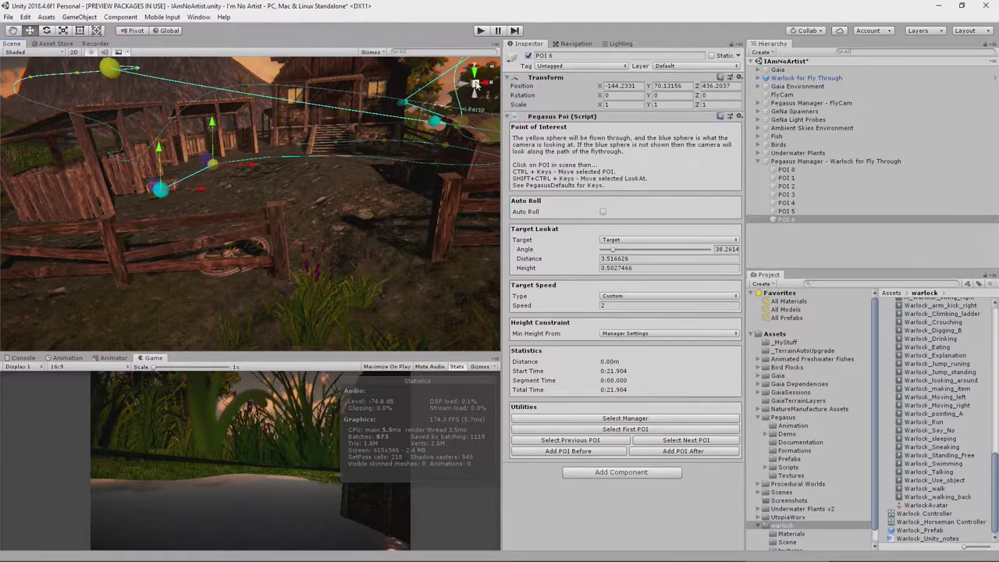
key(ctrl+p)
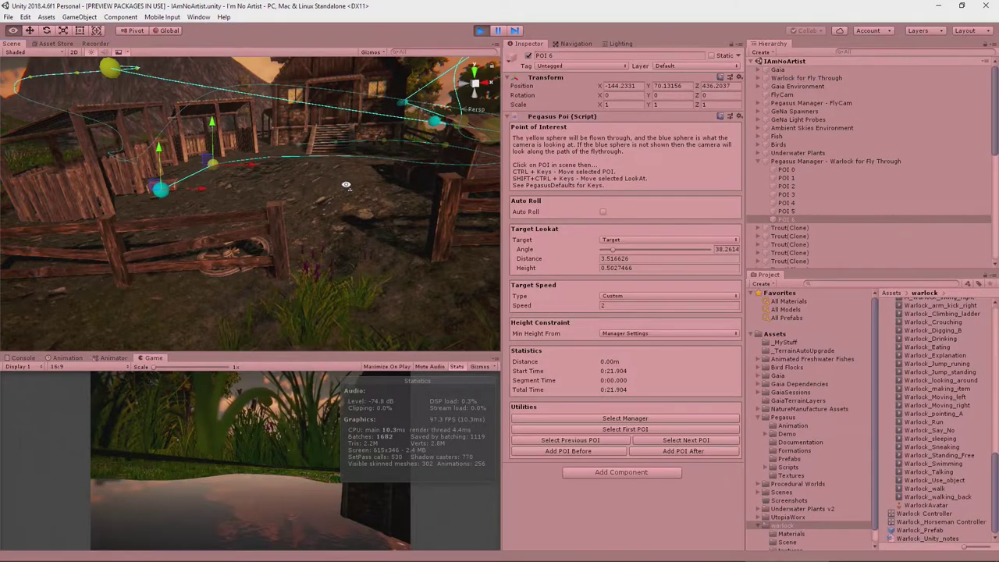
right_drag(346, 184, 74, 241)
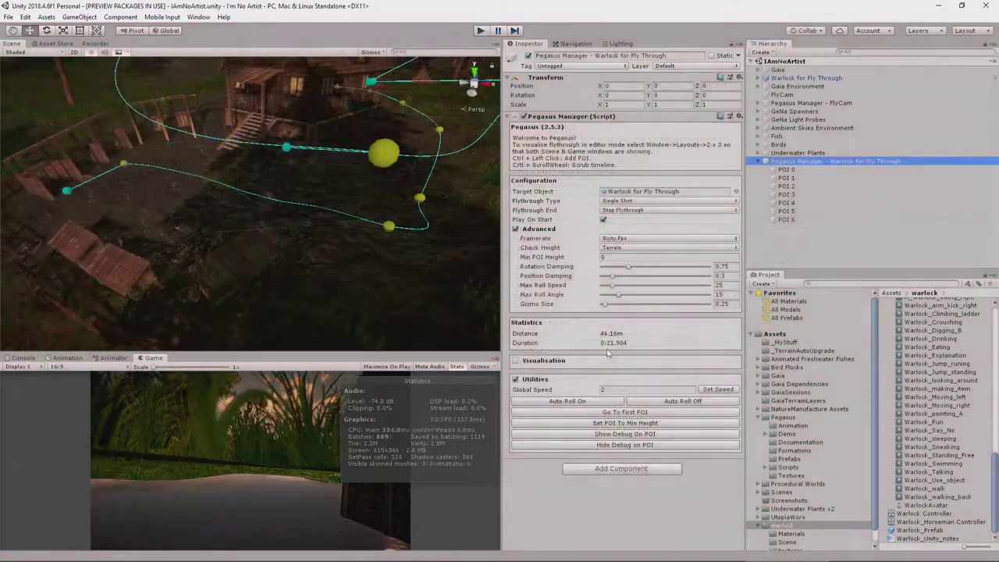
Step: Apply a global speed of 3 to the warlock's Pegasus path and select POI 1 to review the route around the house
click(648, 390)
text(3)
click(719, 389)
click(786, 178)
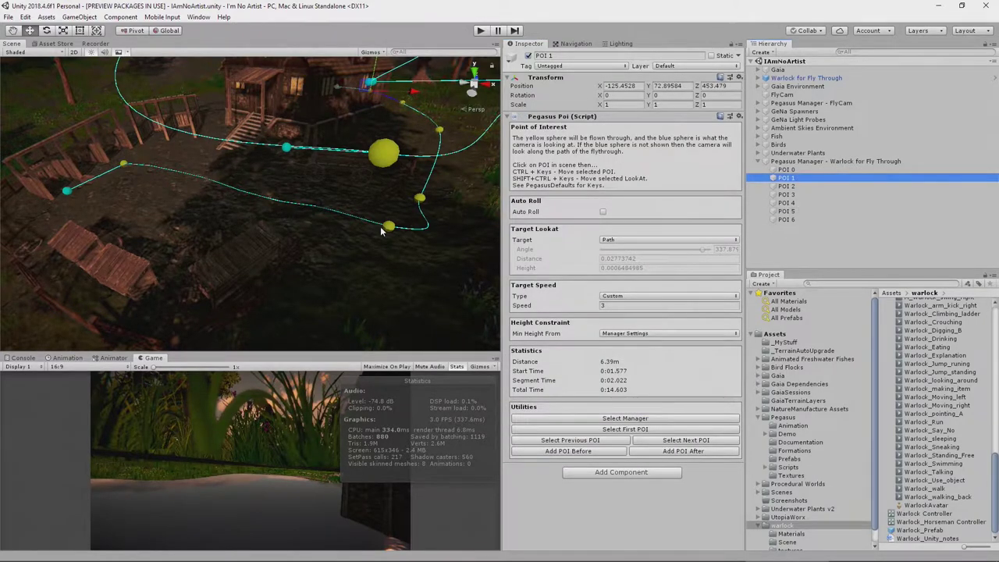
alt+drag(393, 175, 329, 147)
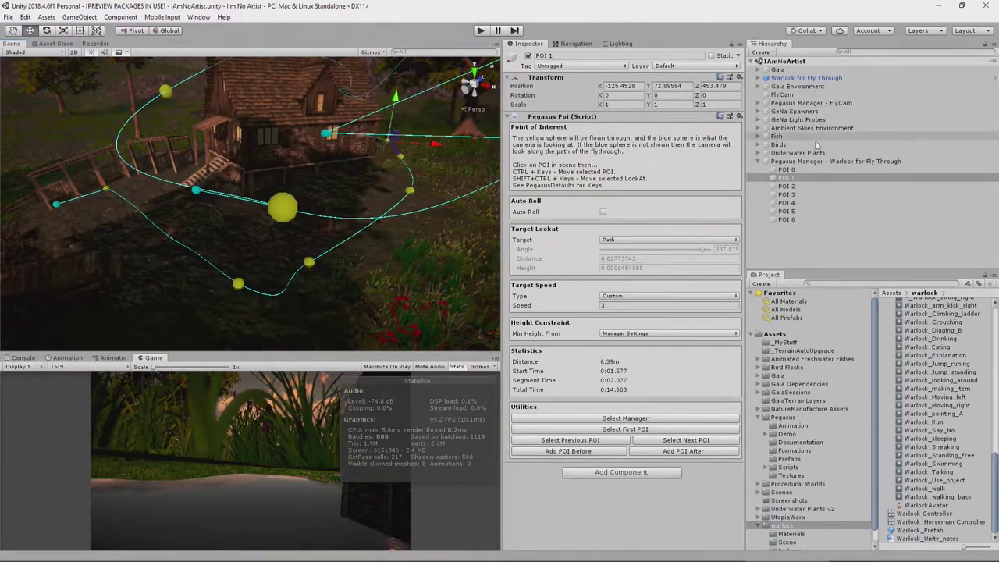
Step: Align FlyCam with the scene view of the house and path, and start playback in an enlarged Game view without statistics
click(794, 94)
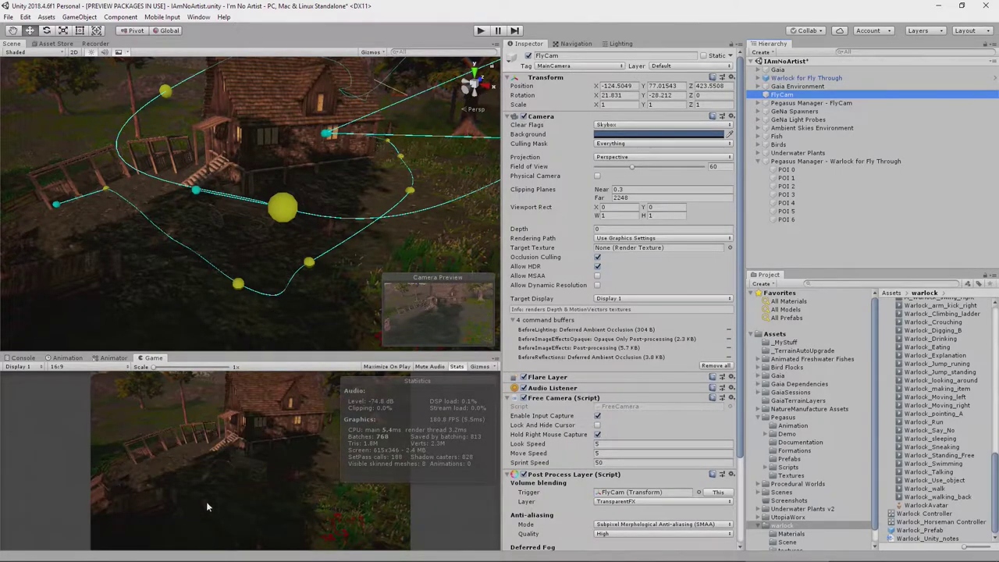
click(481, 31)
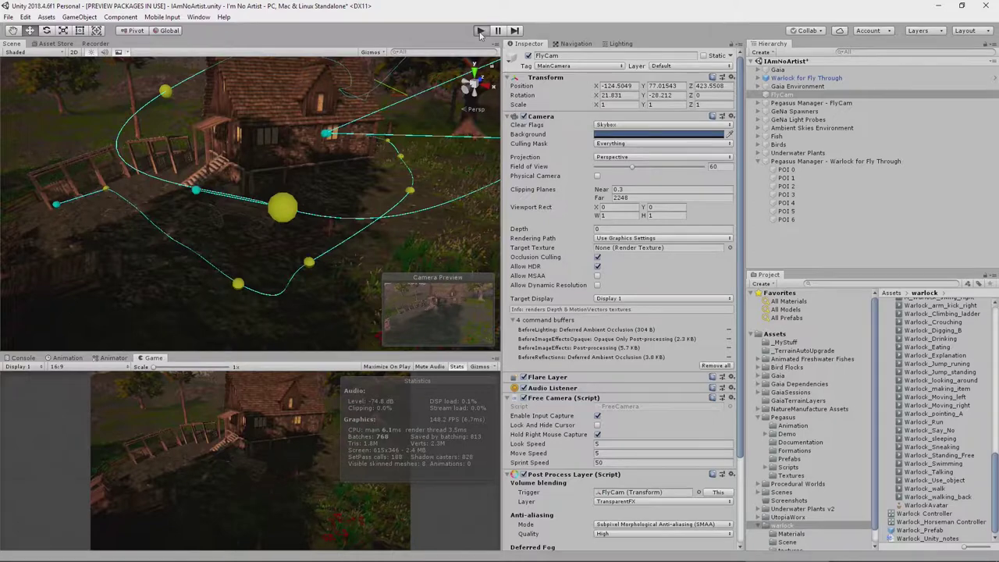
click(457, 367)
drag(330, 352, 330, 277)
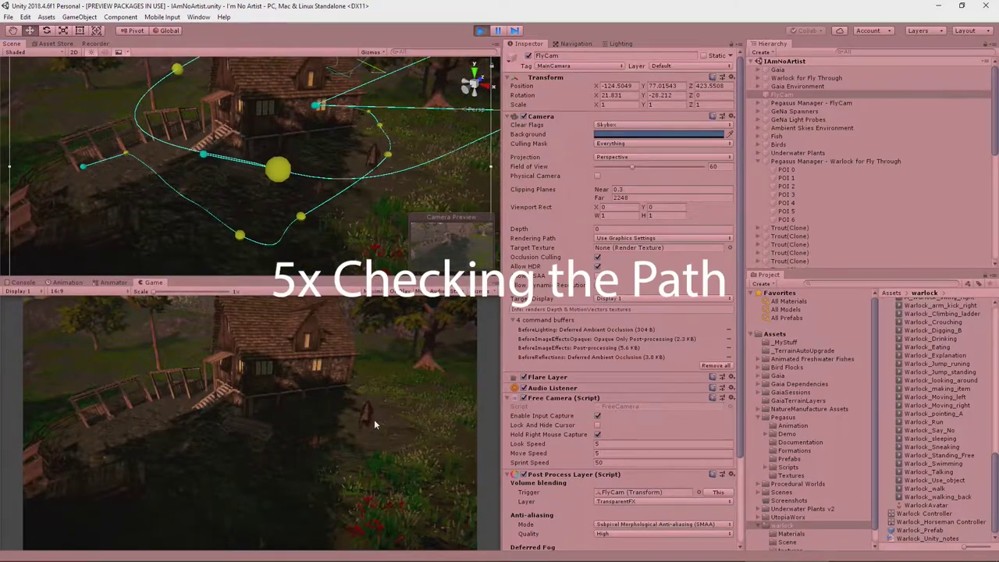
Step: Follow the running warlock in the scene view to check its movement up to the last POI
alt+drag(328, 204, 366, 223)
scroll(344, 222, up, 7)
right_drag(343, 234, 296, 185)
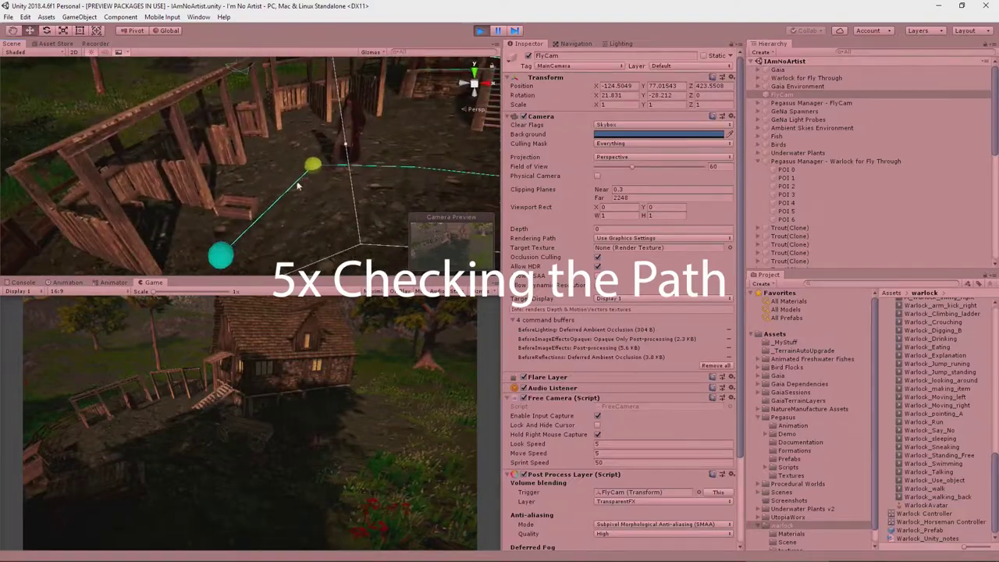